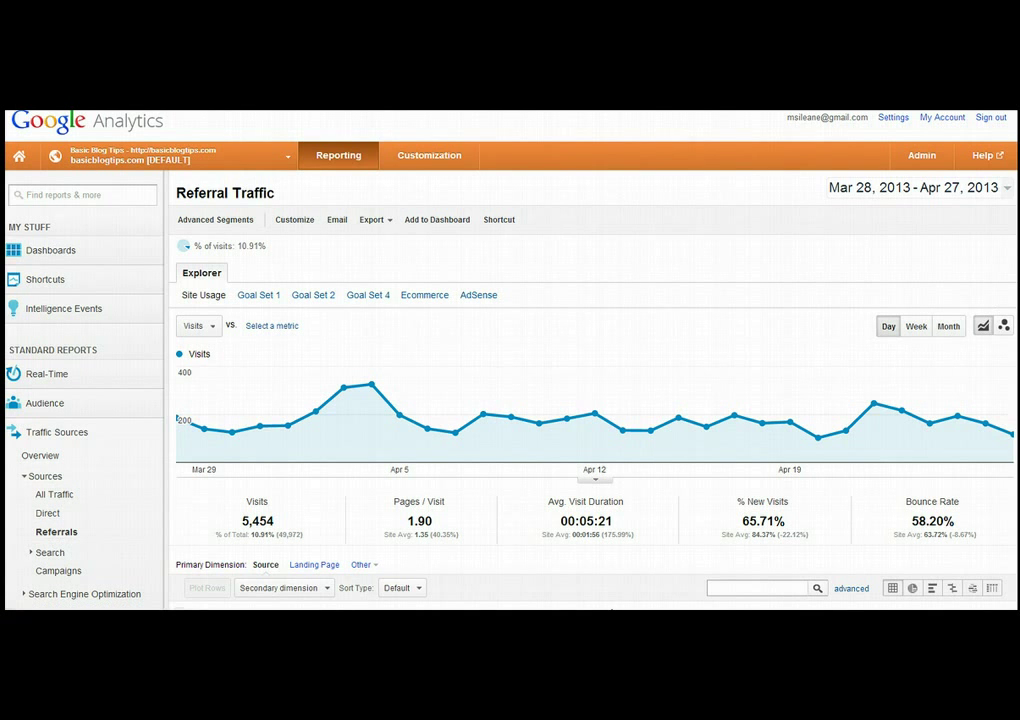
Show the Goal Set 1 metrics in the Referral Traffic report and sort the sources by Thank You (Goal 5 Conversion Rate).
{"action": "scroll", "coordinate": [590, 400], "scroll_direction": "down", "scroll_amount": 2}
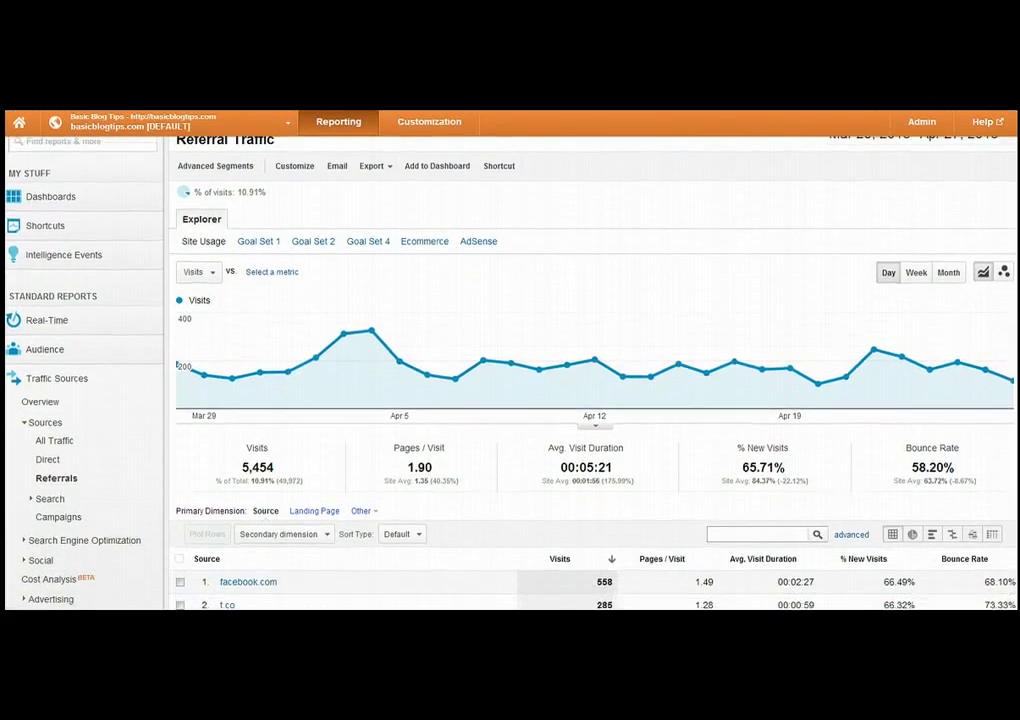
{"action": "scroll", "coordinate": [590, 400], "scroll_direction": "down", "scroll_amount": 2}
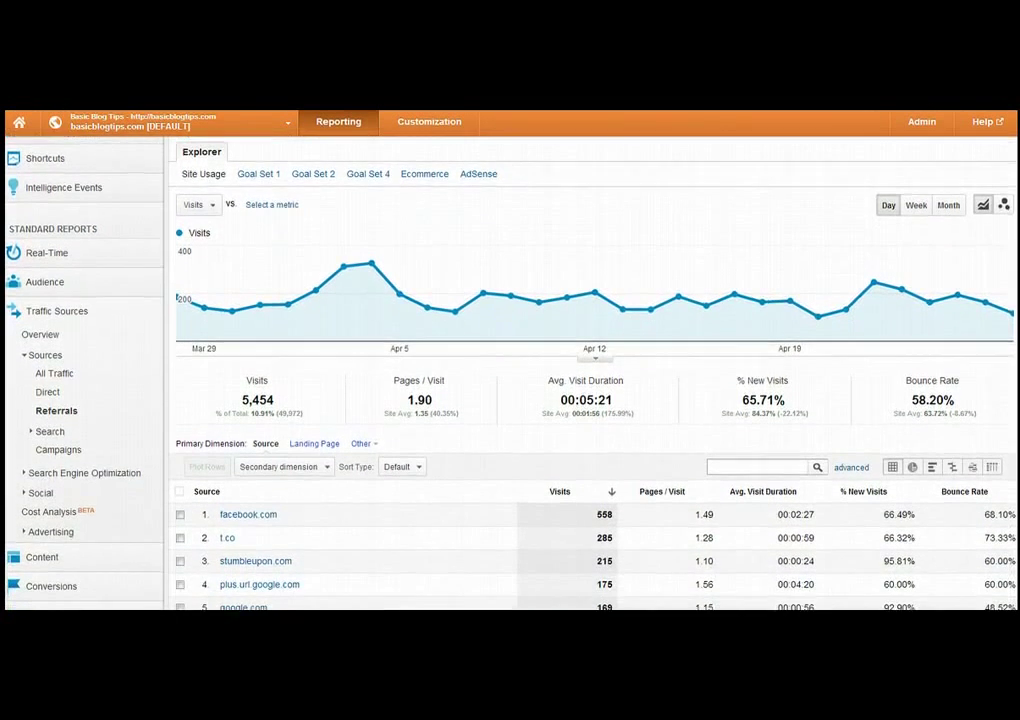
{"action": "scroll", "coordinate": [590, 400], "scroll_direction": "down", "scroll_amount": 1}
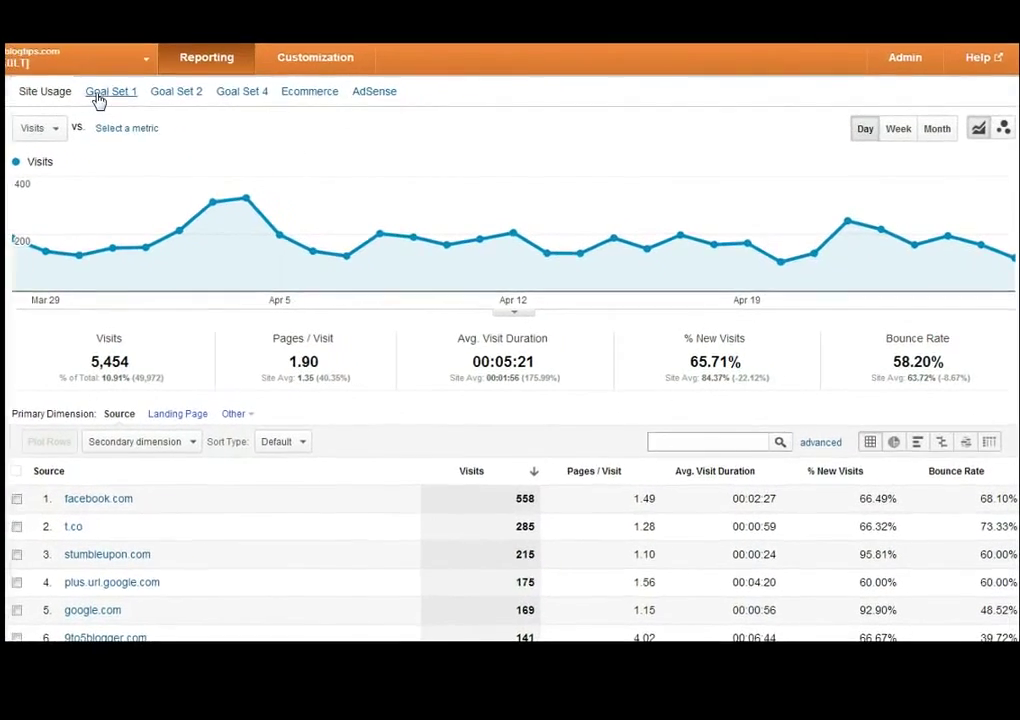
{"action": "left_click", "coordinate": [68, 80]}
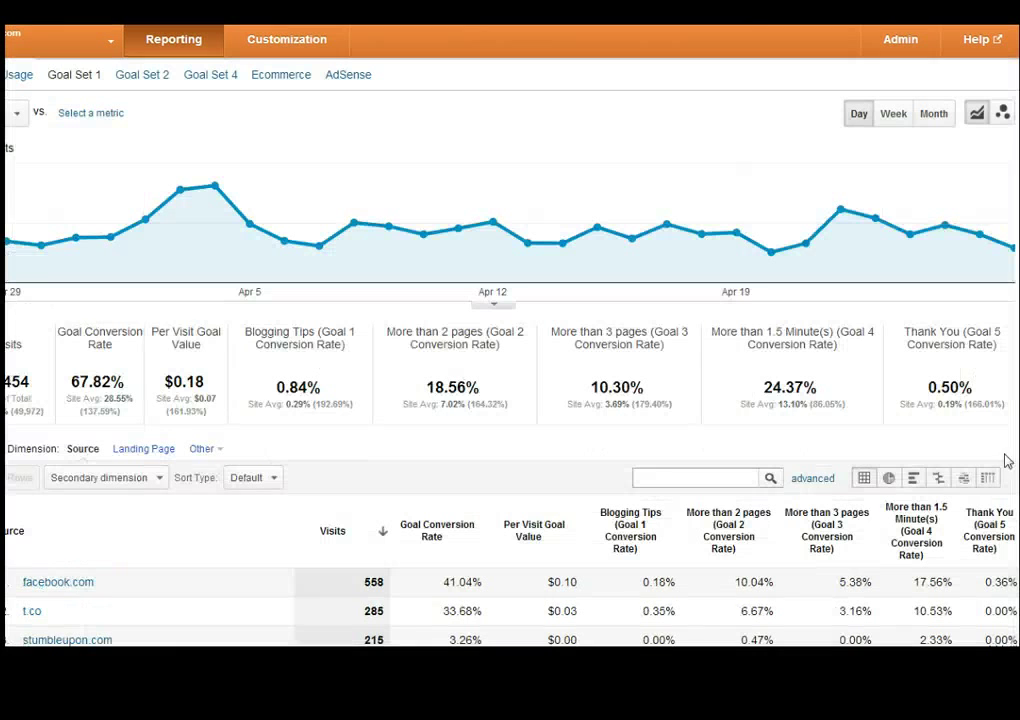
{"action": "scroll", "coordinate": [508, 350], "scroll_direction": "down", "scroll_amount": 1}
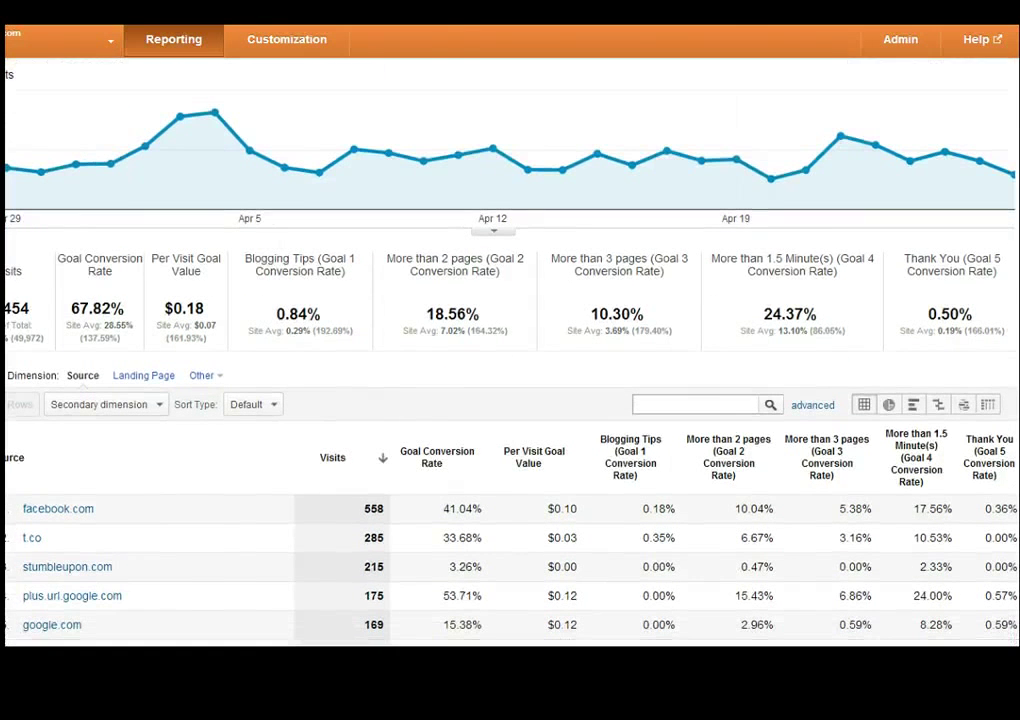
{"action": "left_click", "coordinate": [985, 455]}
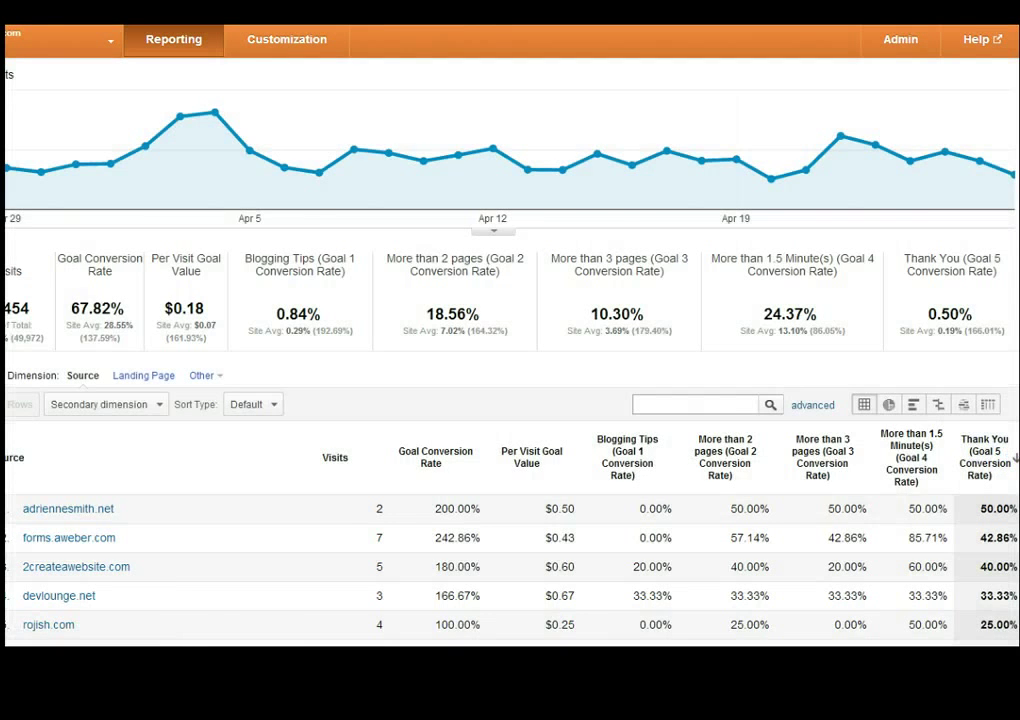
Expand the referral table to 25 rows and review the goal conversion rates of the listed sources.
{"action": "scroll", "coordinate": [1000, 450], "scroll_direction": "down", "scroll_amount": 3}
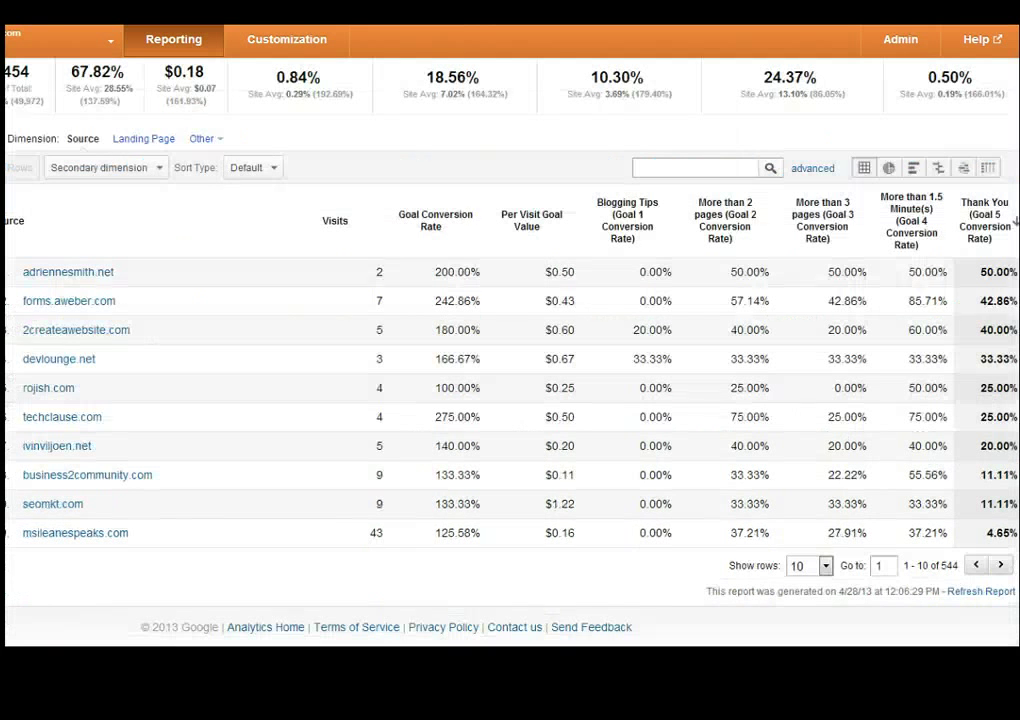
{"action": "left_click", "coordinate": [826, 567]}
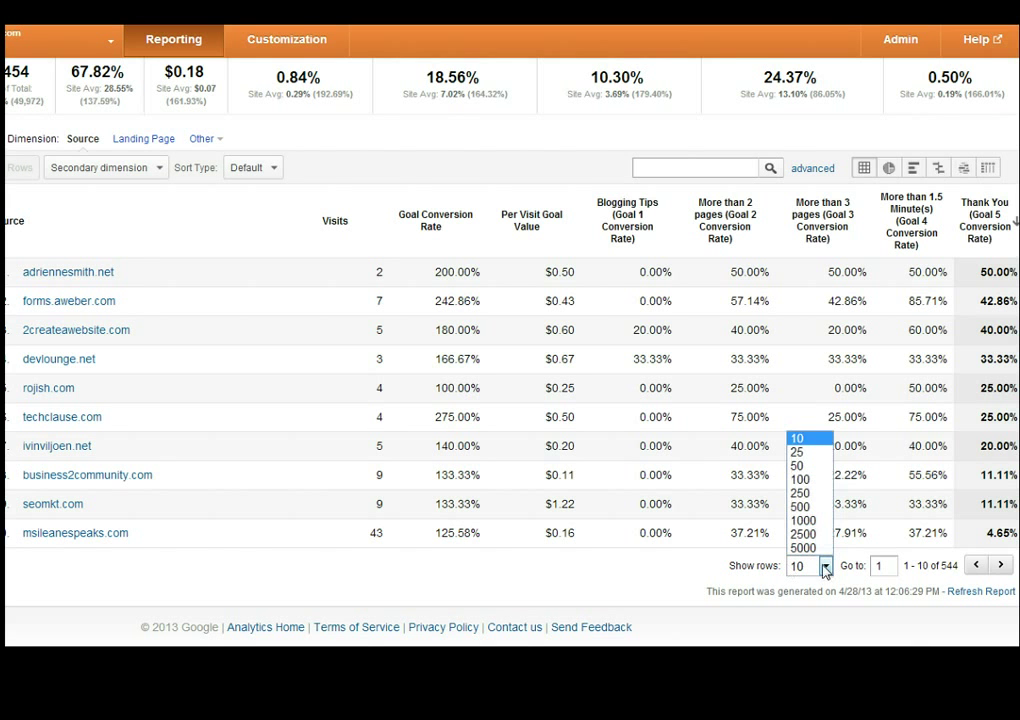
{"action": "left_click", "coordinate": [812, 453]}
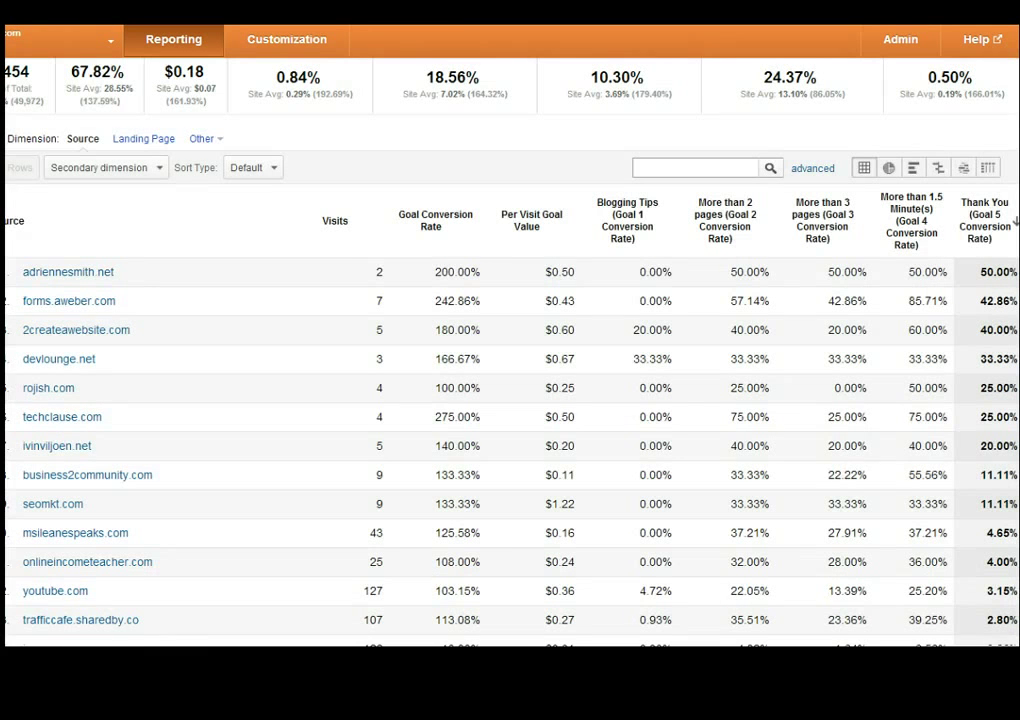
{"action": "scroll", "coordinate": [510, 400], "scroll_direction": "down", "scroll_amount": 2}
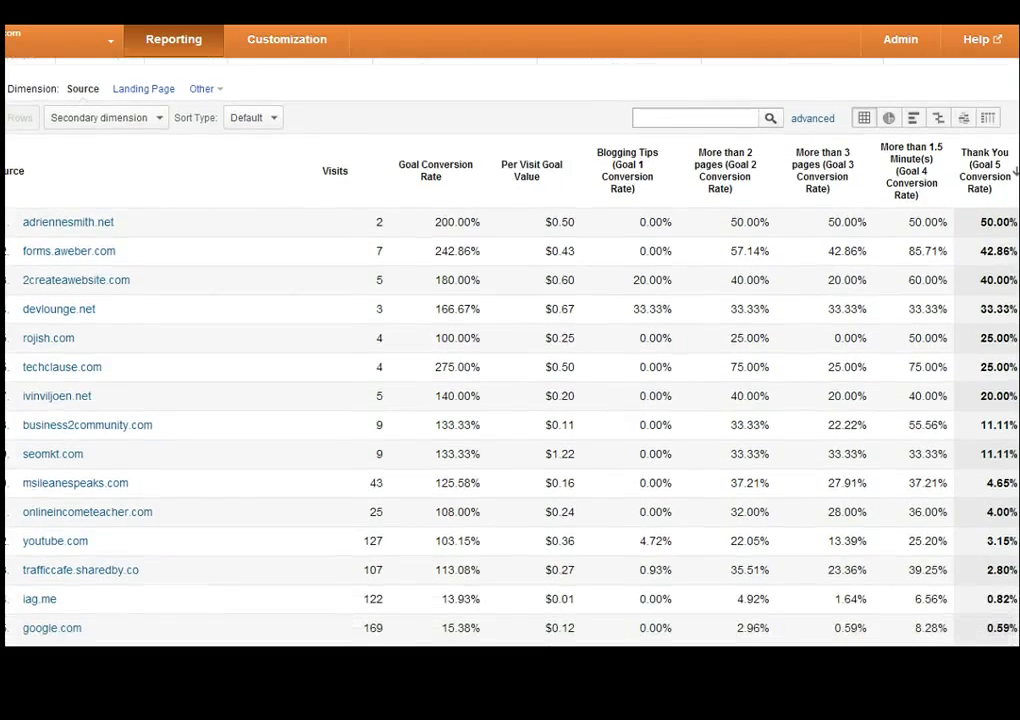
{"action": "scroll", "coordinate": [510, 350], "scroll_direction": "down", "scroll_amount": 2}
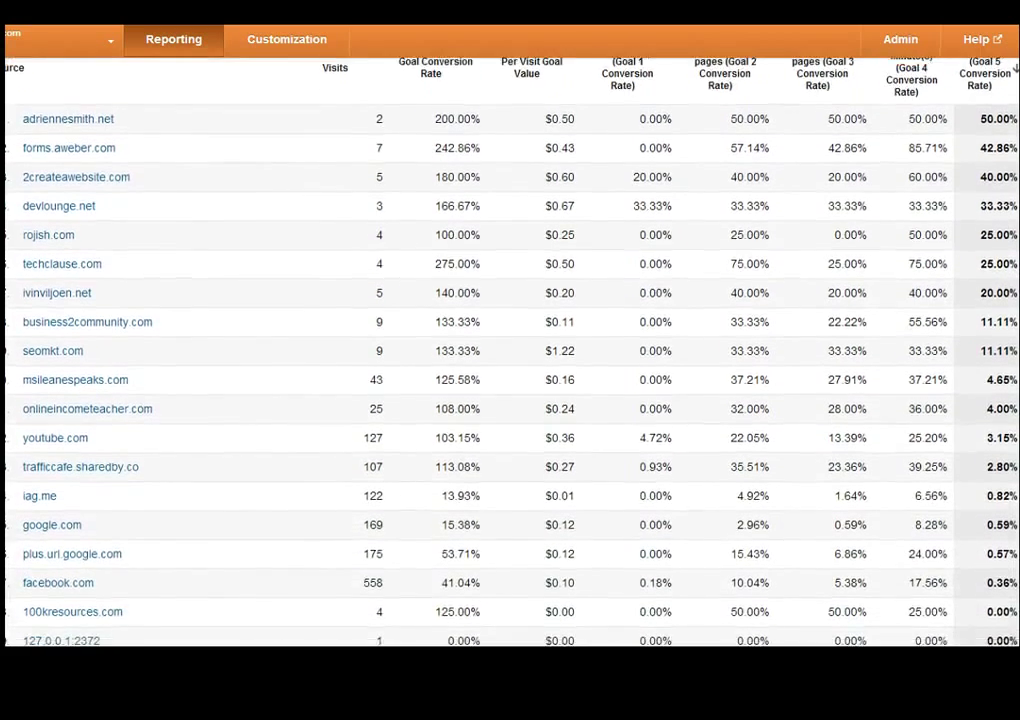
{"action": "scroll", "coordinate": [510, 350], "scroll_direction": "down", "scroll_amount": 1}
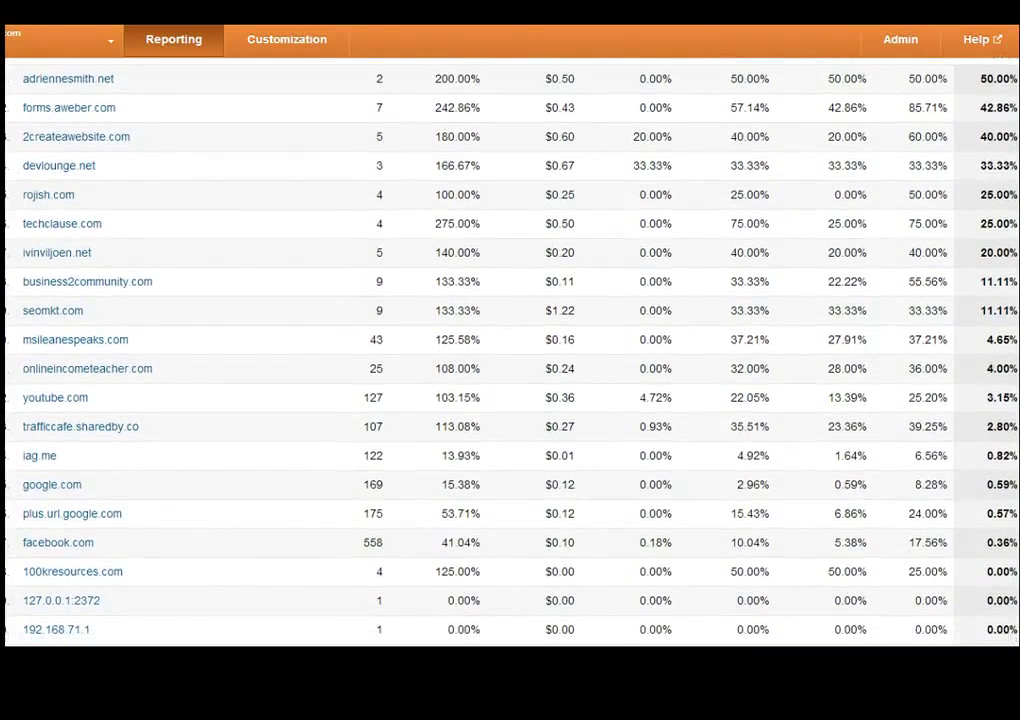
{"action": "scroll", "coordinate": [510, 350], "scroll_direction": "down", "scroll_amount": 1}
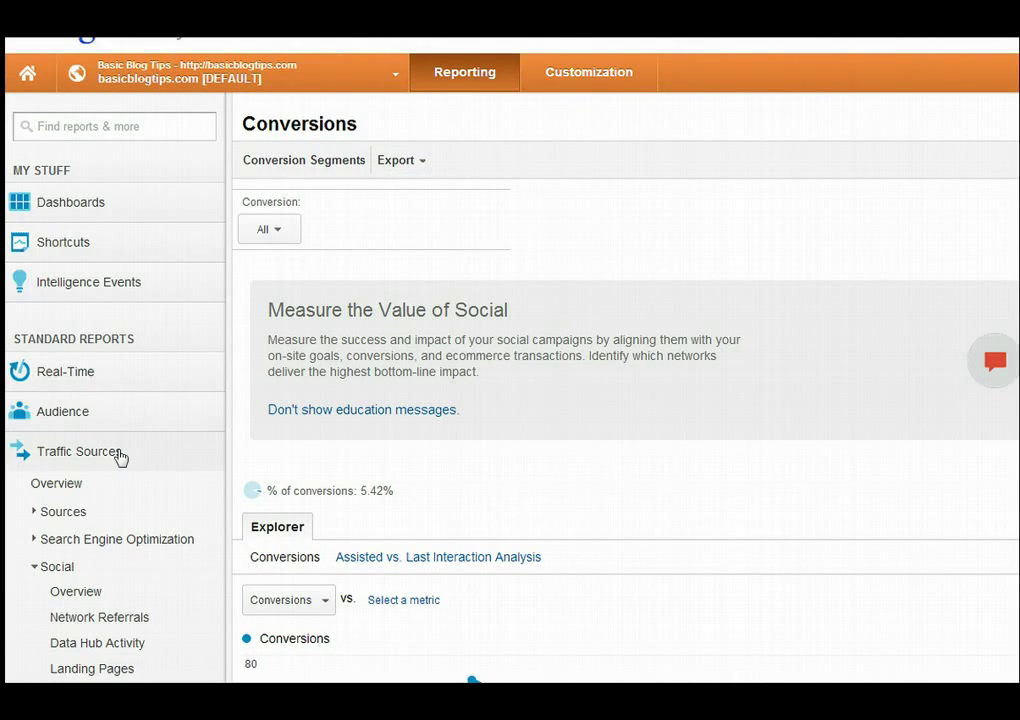
Filter the social Conversions report to only Goal 5: Thank You by excluding all other goals.
{"action": "scroll", "coordinate": [210, 440], "scroll_direction": "down", "scroll_amount": 2}
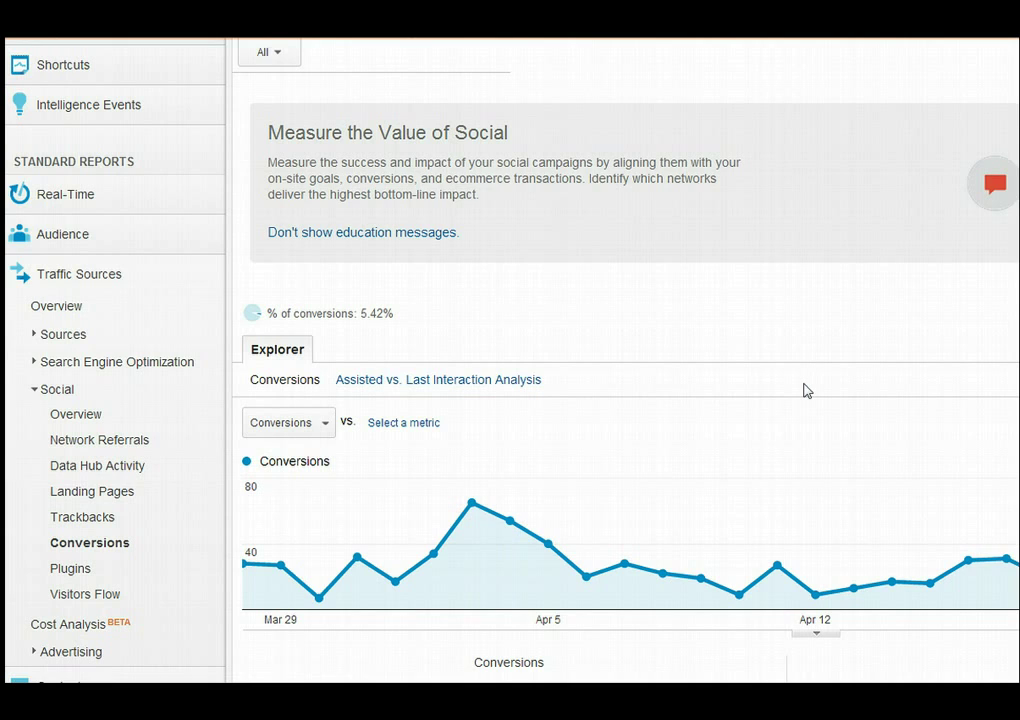
{"action": "scroll", "coordinate": [806, 390], "scroll_direction": "up", "scroll_amount": 1}
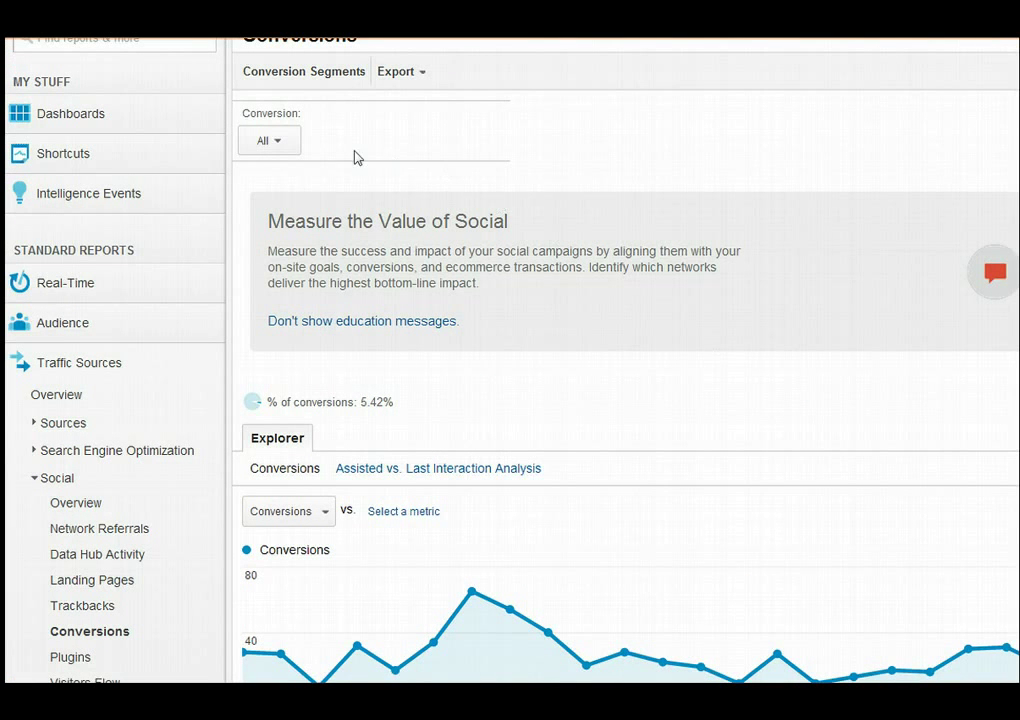
{"action": "left_click", "coordinate": [282, 143]}
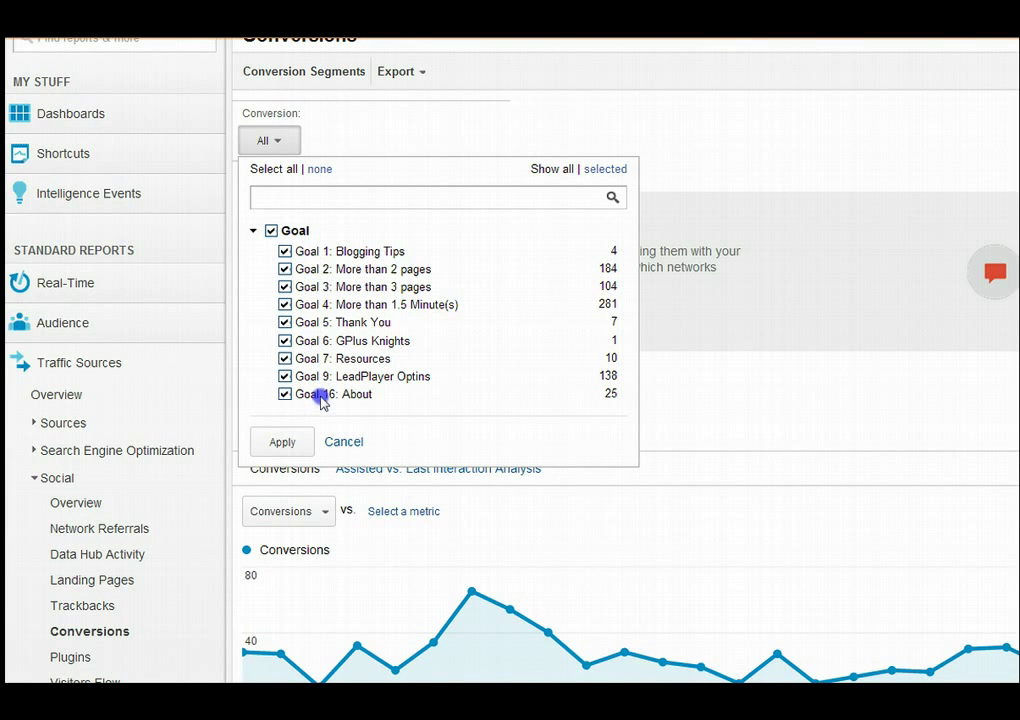
{"action": "left_click", "coordinate": [285, 341]}
{"action": "left_click", "coordinate": [285, 358]}
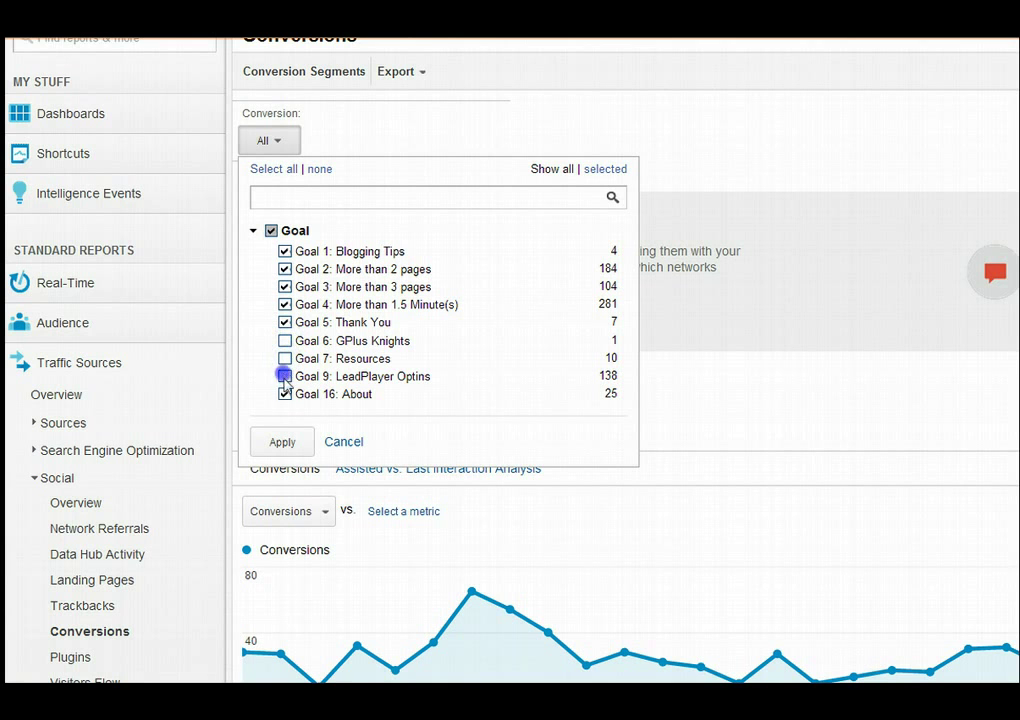
{"action": "left_click", "coordinate": [285, 376]}
{"action": "left_click", "coordinate": [285, 394]}
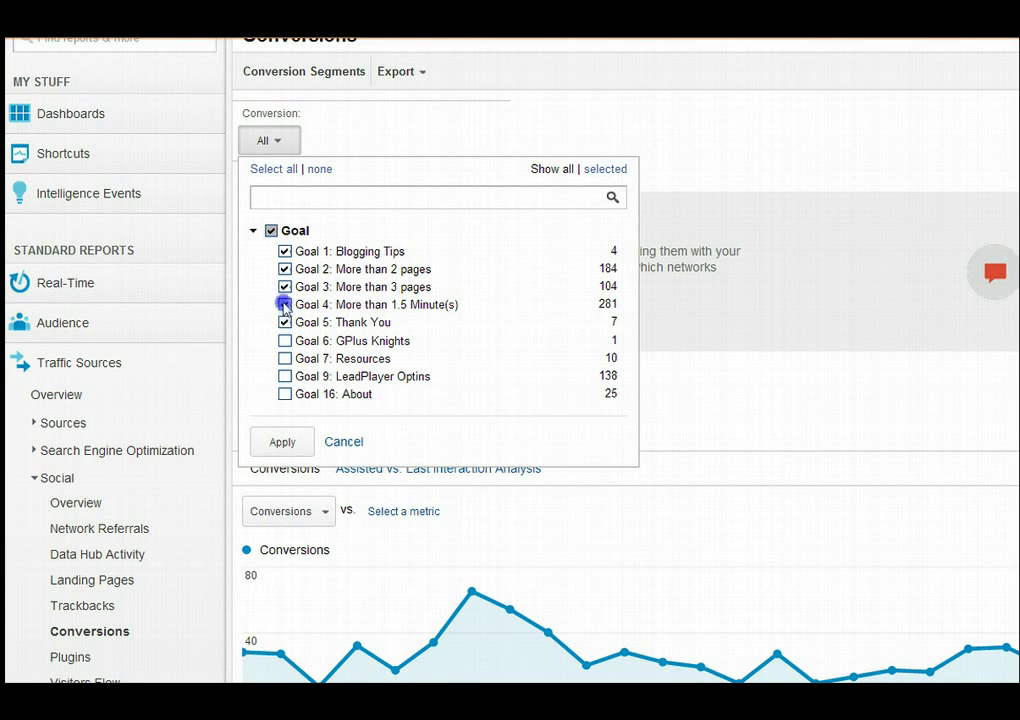
{"action": "left_click", "coordinate": [285, 304]}
{"action": "left_click", "coordinate": [285, 287]}
{"action": "left_click", "coordinate": [285, 269]}
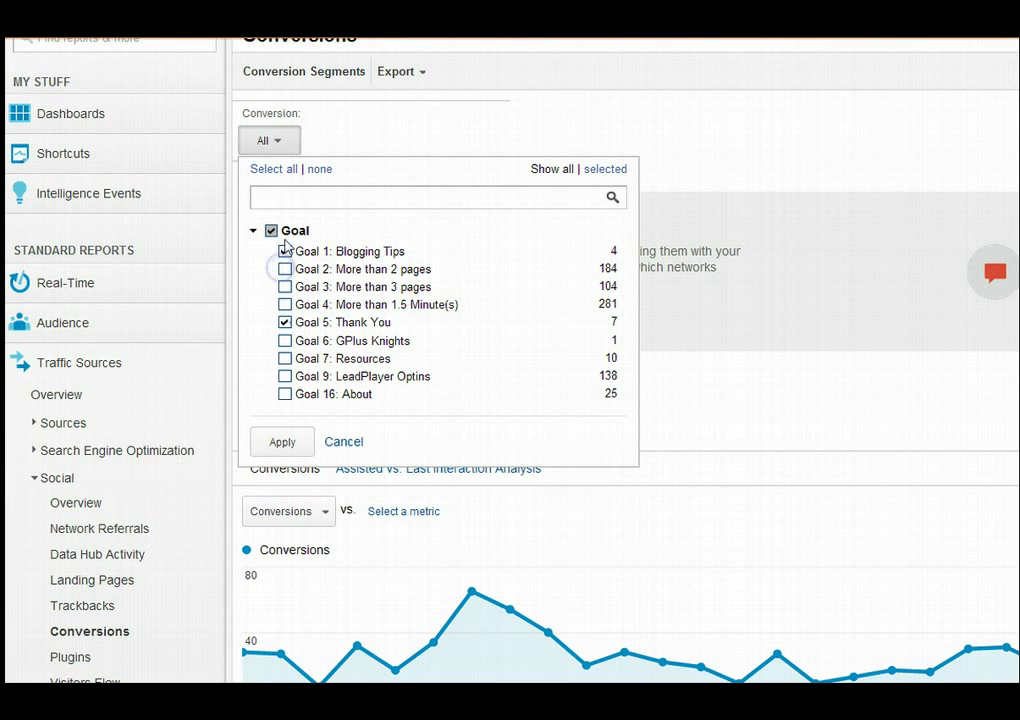
{"action": "left_click", "coordinate": [285, 251]}
{"action": "left_click", "coordinate": [283, 441]}
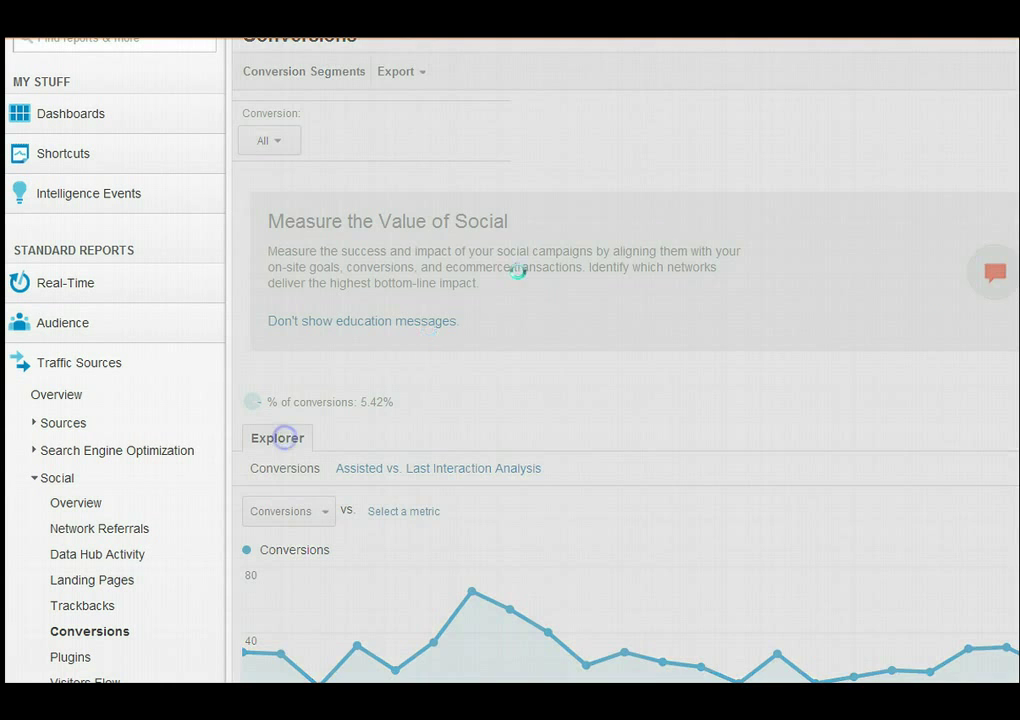
Examine the conversion chart and the breakdown of Thank You conversions by social network.
{"action": "scroll", "coordinate": [806, 214], "scroll_direction": "down", "scroll_amount": 2}
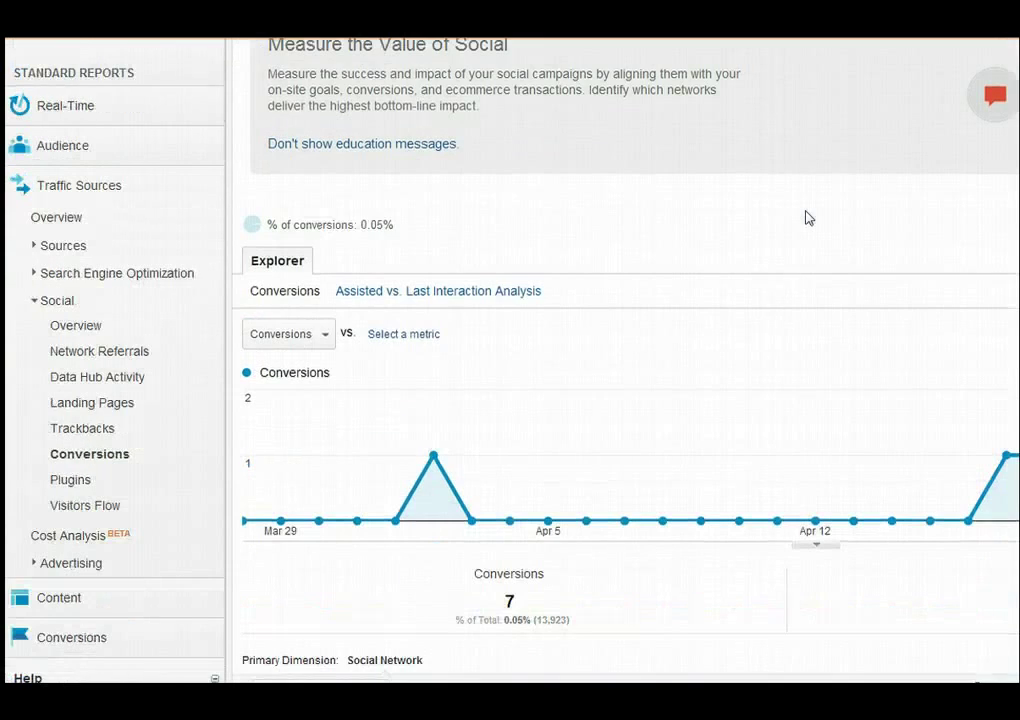
{"action": "scroll", "coordinate": [808, 218], "scroll_direction": "down", "scroll_amount": 4}
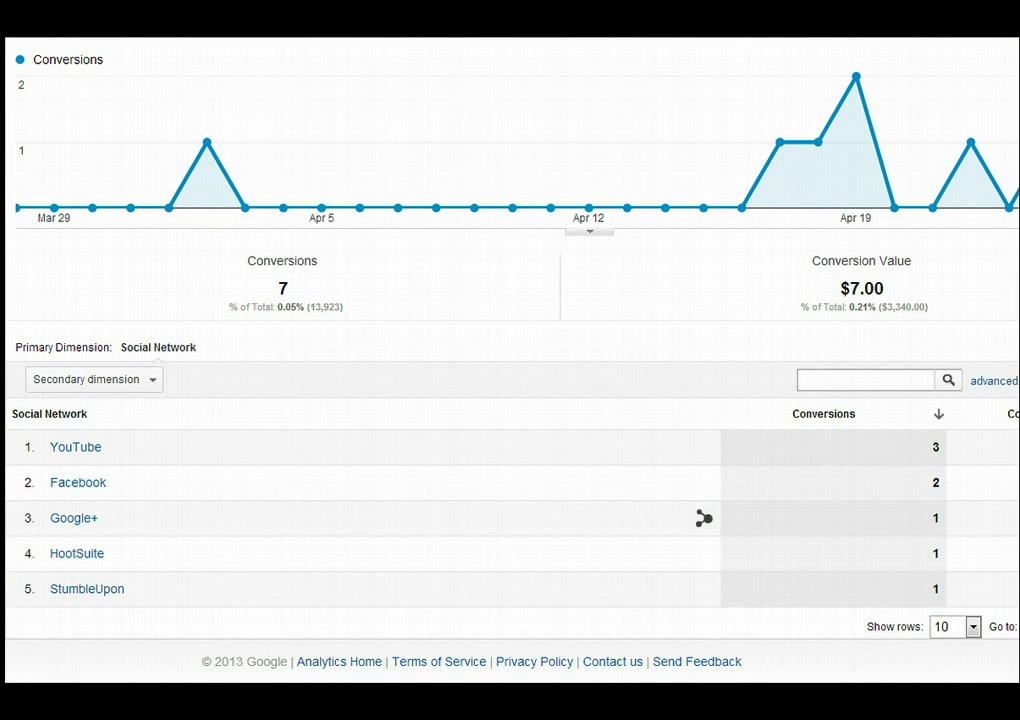
{"action": "scroll", "coordinate": [510, 360], "scroll_direction": "up", "scroll_amount": 2}
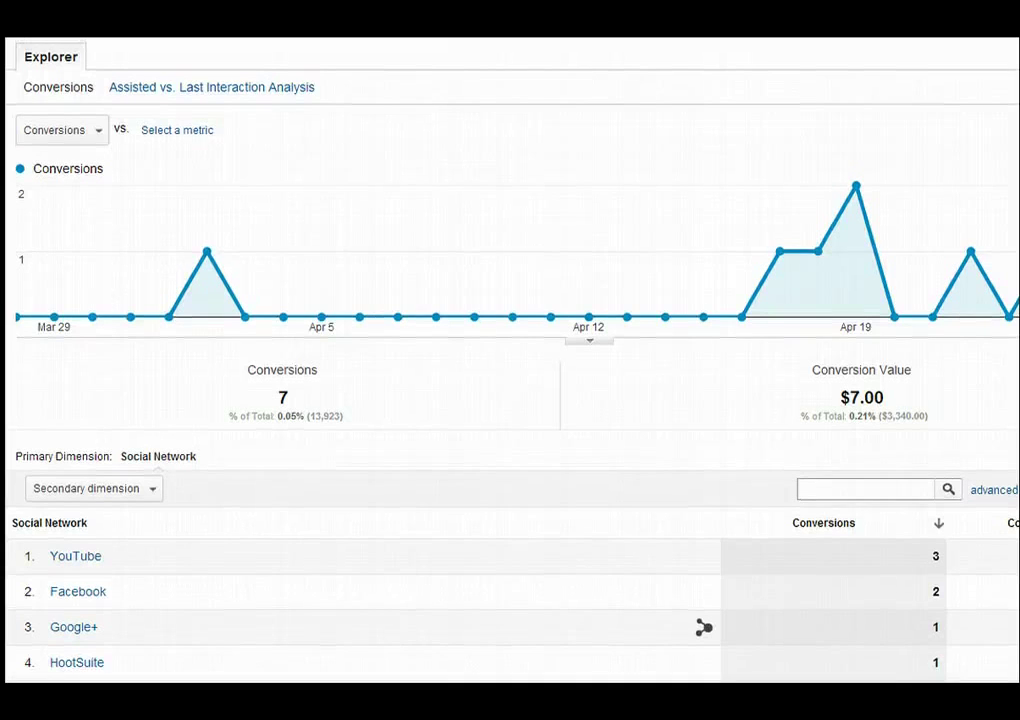
{"action": "scroll", "coordinate": [510, 360], "scroll_direction": "down", "scroll_amount": 2}
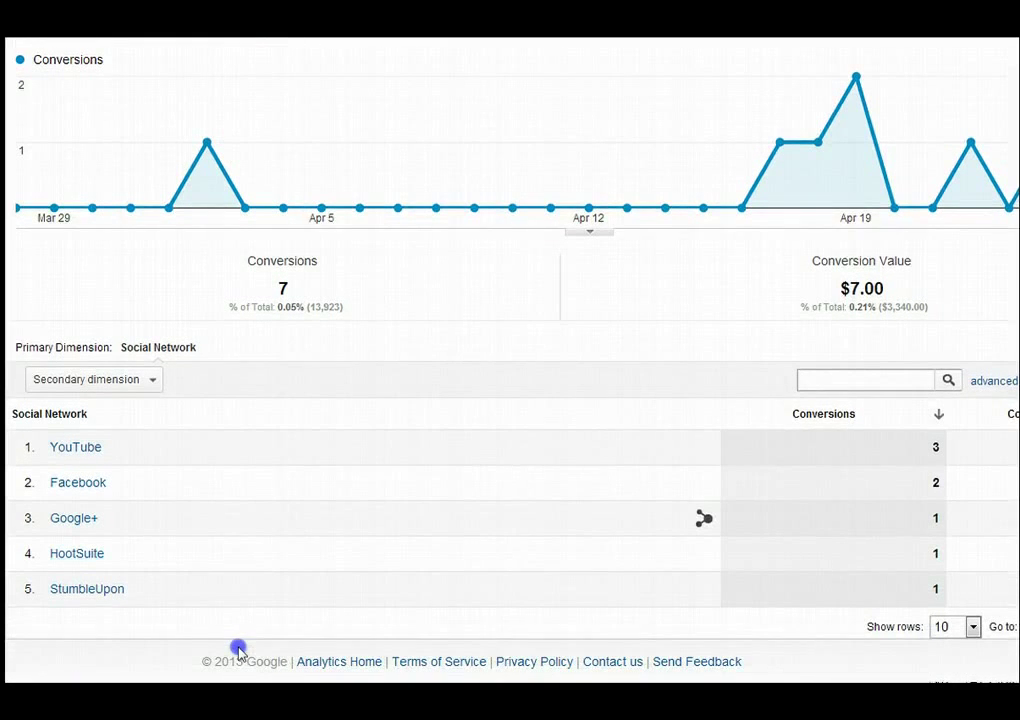
{"action": "scroll", "coordinate": [239, 650], "scroll_direction": "up", "scroll_amount": 1}
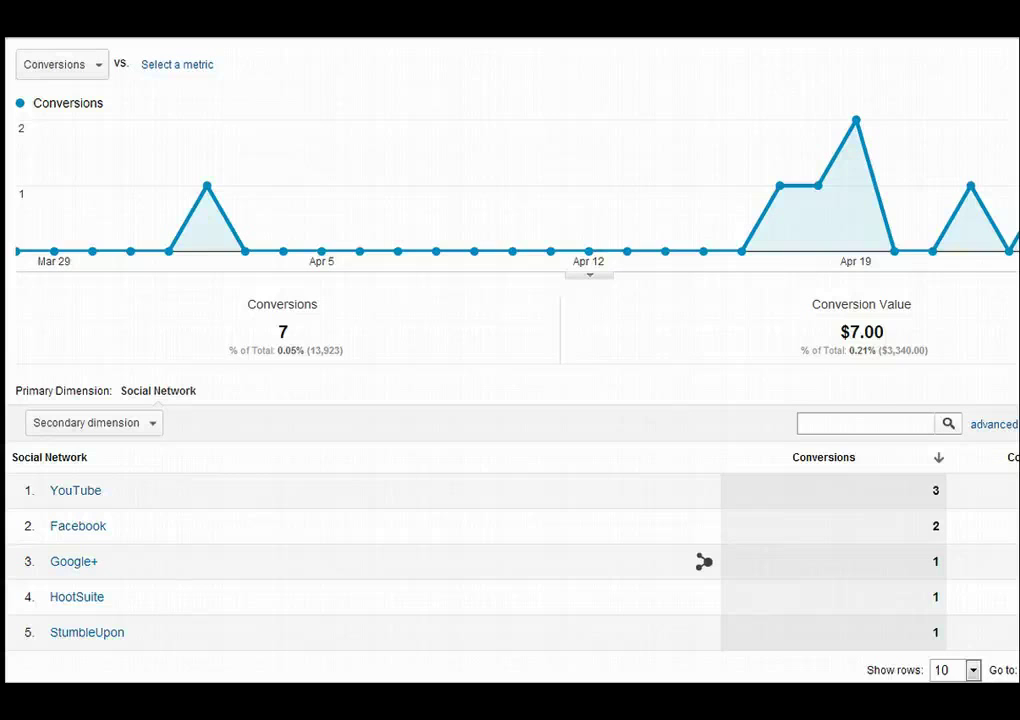
Switch the conversion filter from Goal 5: Thank You to Goal 7: Resources and look over the filtered report.
{"action": "scroll", "coordinate": [704, 562], "scroll_direction": "up", "scroll_amount": 10}
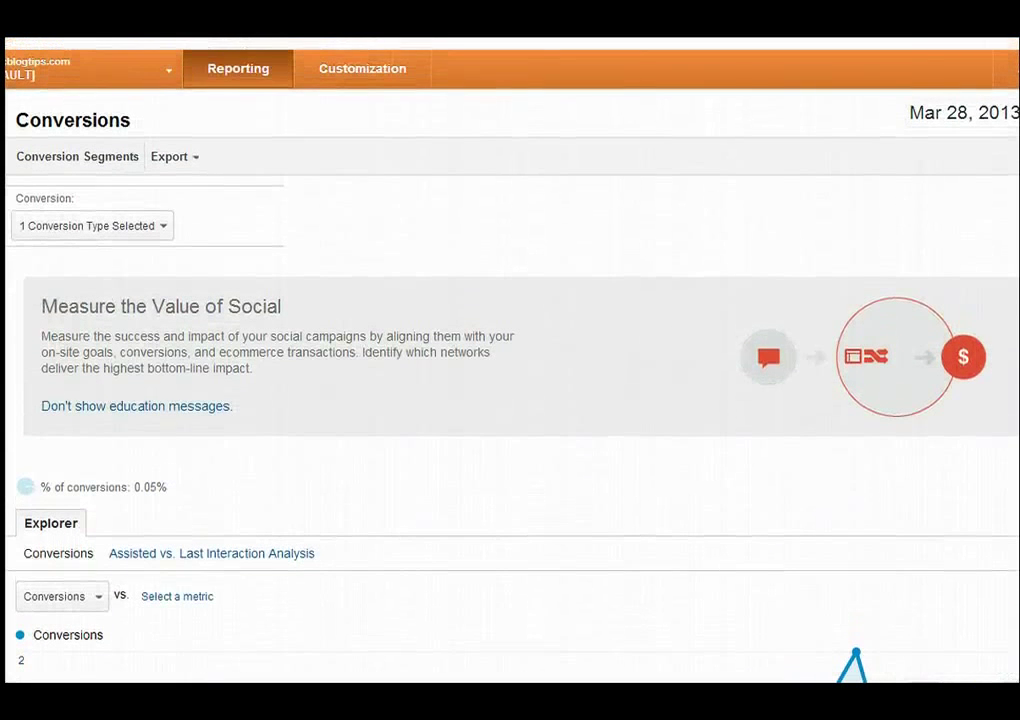
{"action": "left_click", "coordinate": [158, 229]}
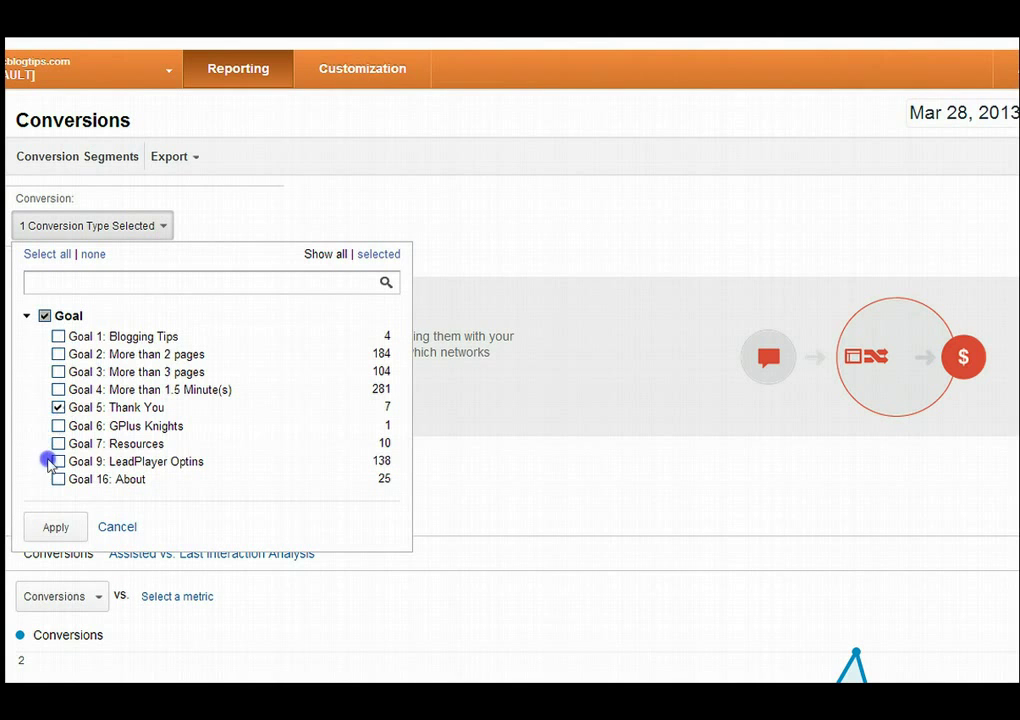
{"action": "left_click", "coordinate": [58, 444]}
{"action": "left_click", "coordinate": [58, 408]}
{"action": "left_click", "coordinate": [56, 528]}
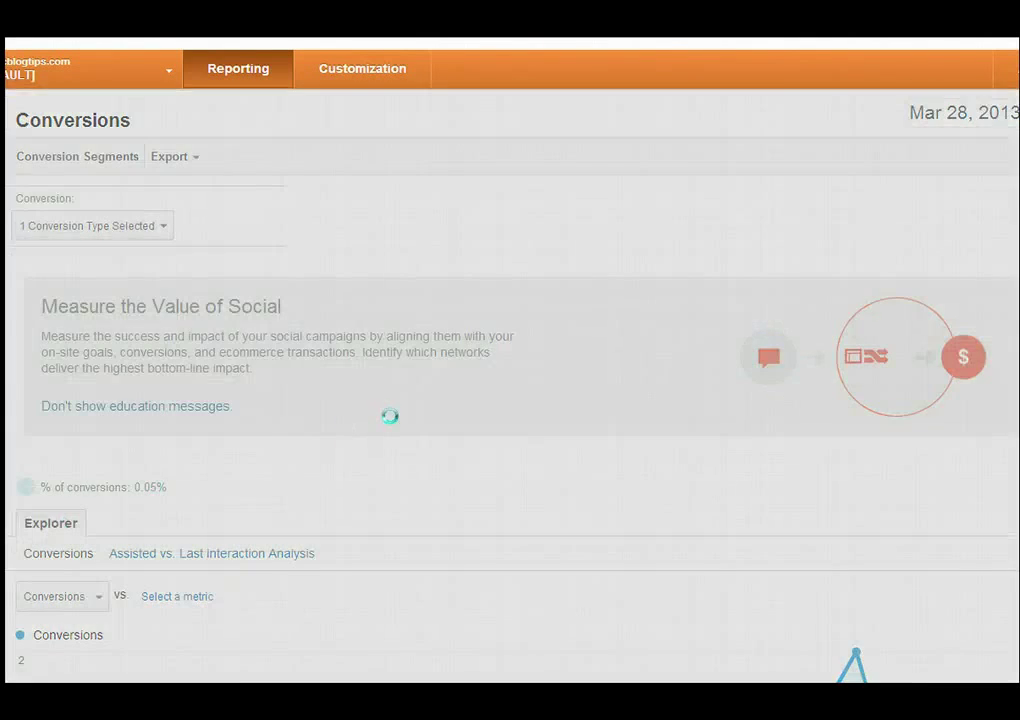
{"action": "scroll", "coordinate": [463, 410], "scroll_direction": "down", "scroll_amount": 3}
{"action": "scroll", "coordinate": [463, 410], "scroll_direction": "down", "scroll_amount": 4}
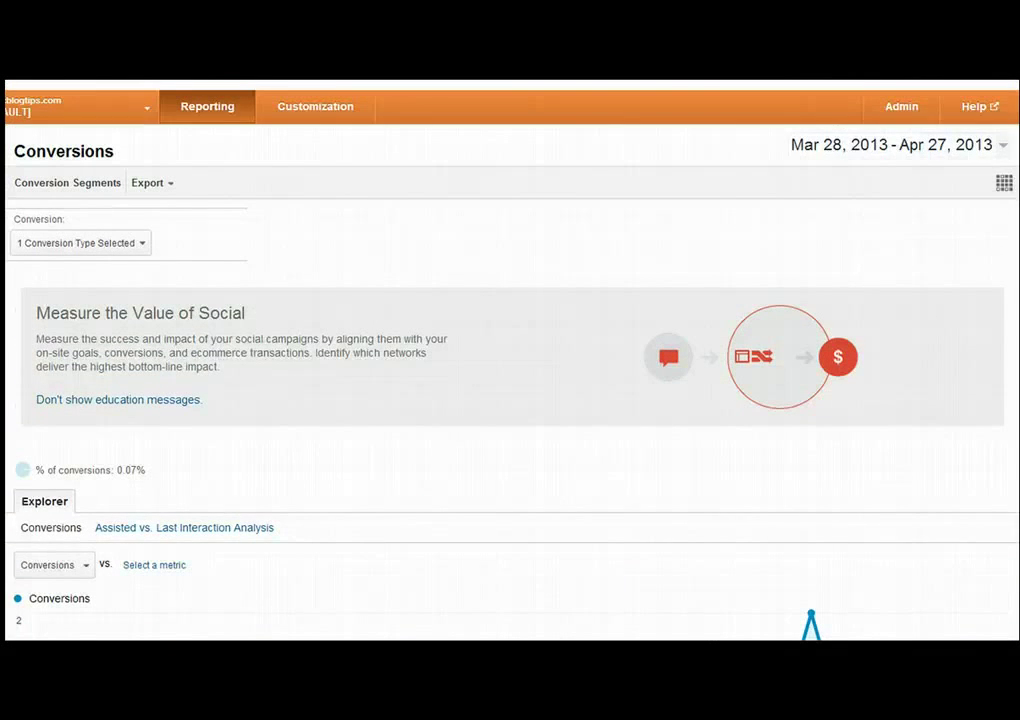
Set the report's date range to Jan 1, 2013 - Apr 28, 2013.
{"action": "left_click", "coordinate": [1003, 146]}
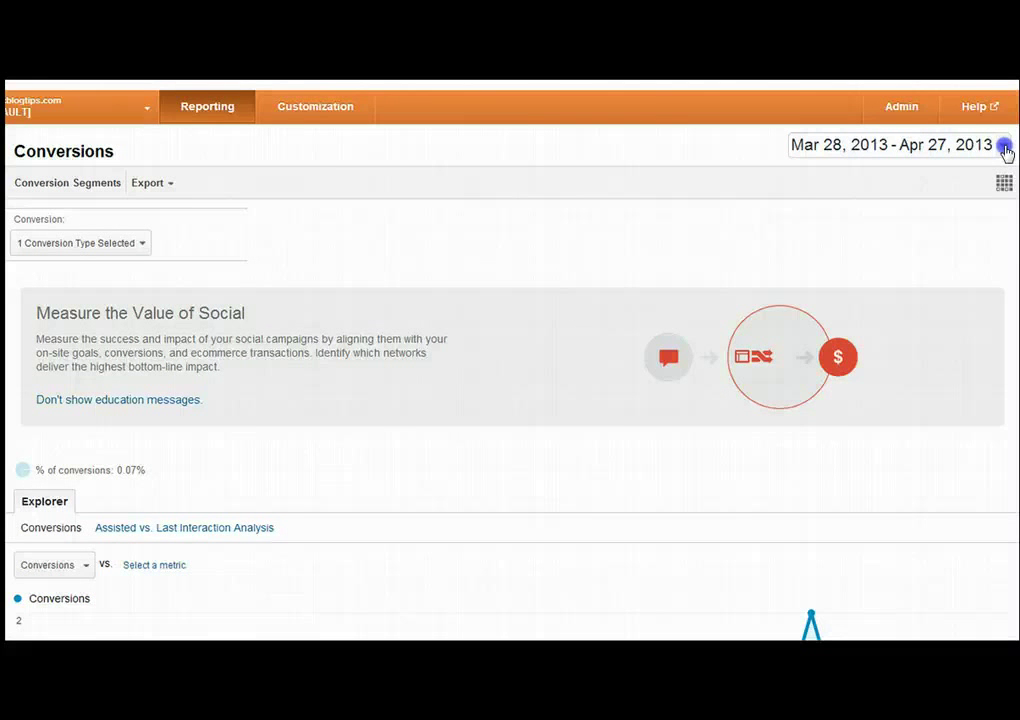
{"action": "left_click", "coordinate": [1003, 146]}
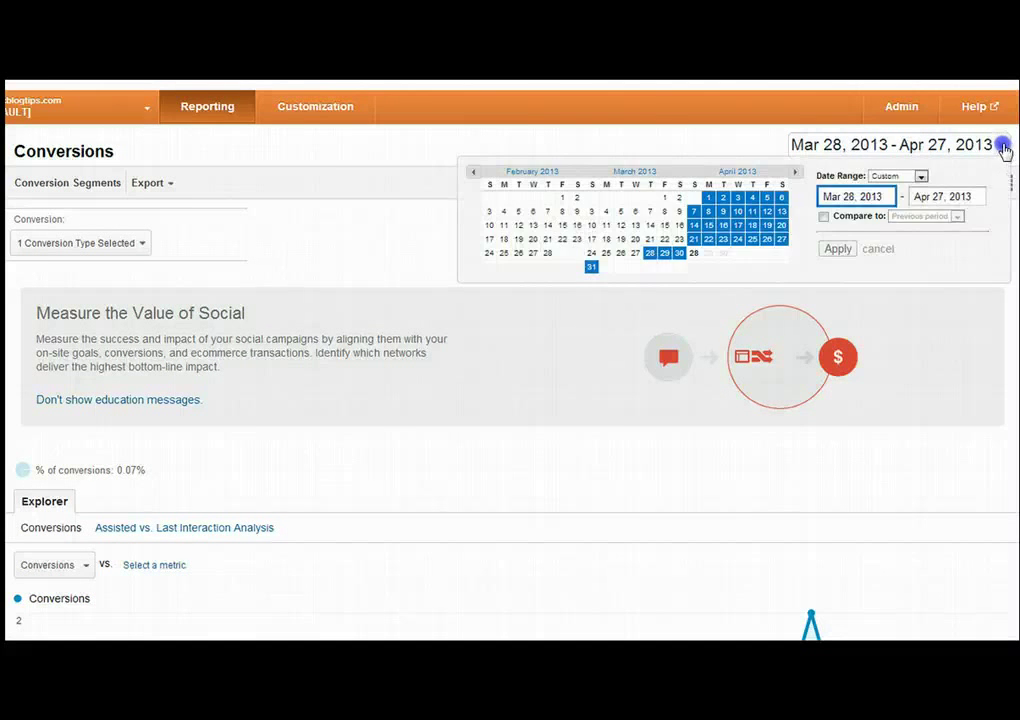
{"action": "left_click", "coordinate": [474, 173]}
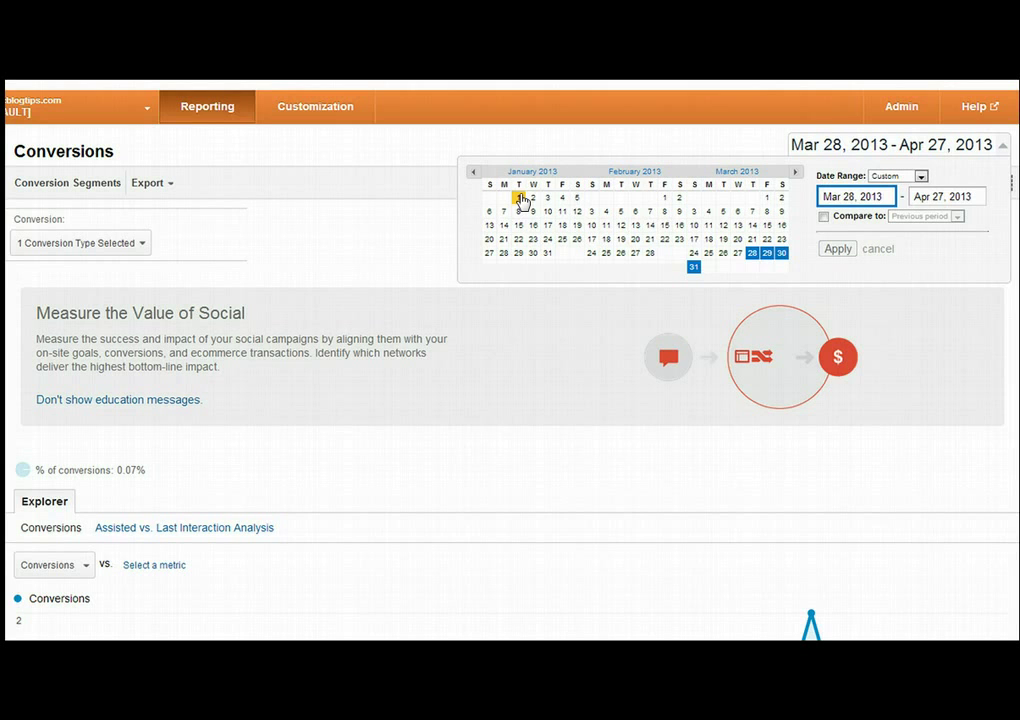
{"action": "left_click", "coordinate": [520, 198]}
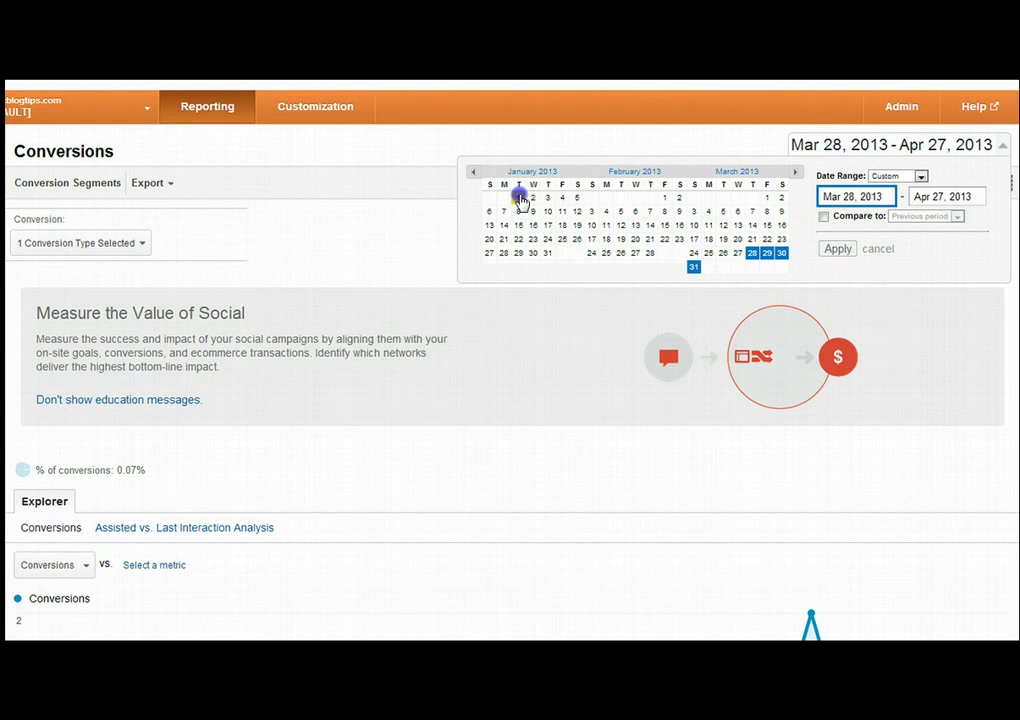
{"action": "left_click", "coordinate": [793, 175]}
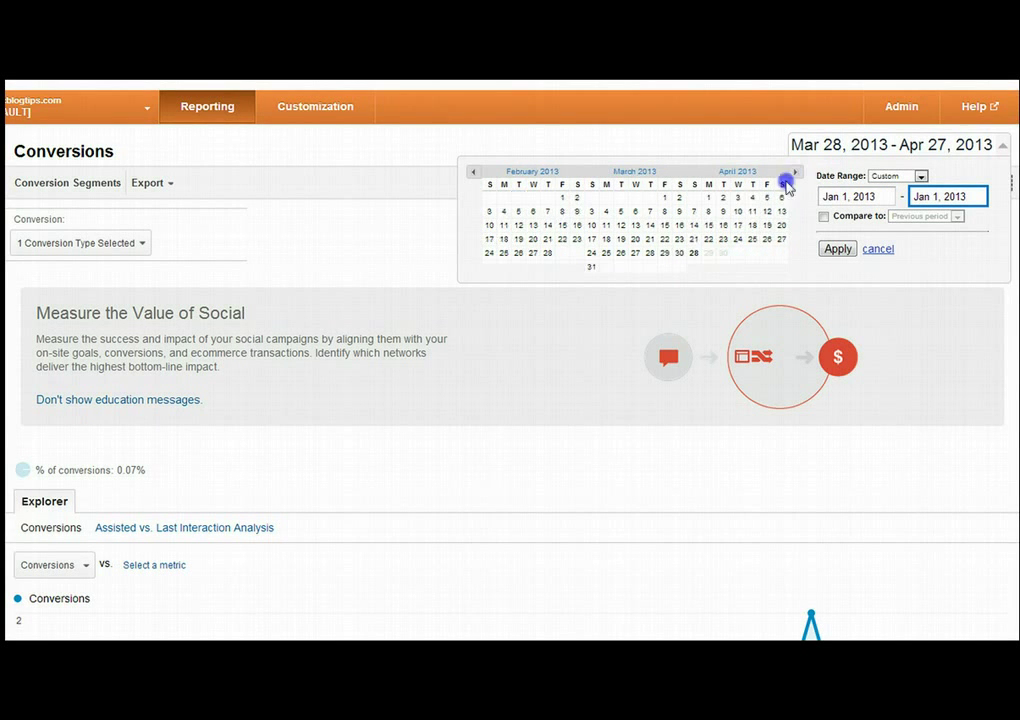
{"action": "left_click", "coordinate": [708, 253]}
{"action": "left_click", "coordinate": [832, 250]}
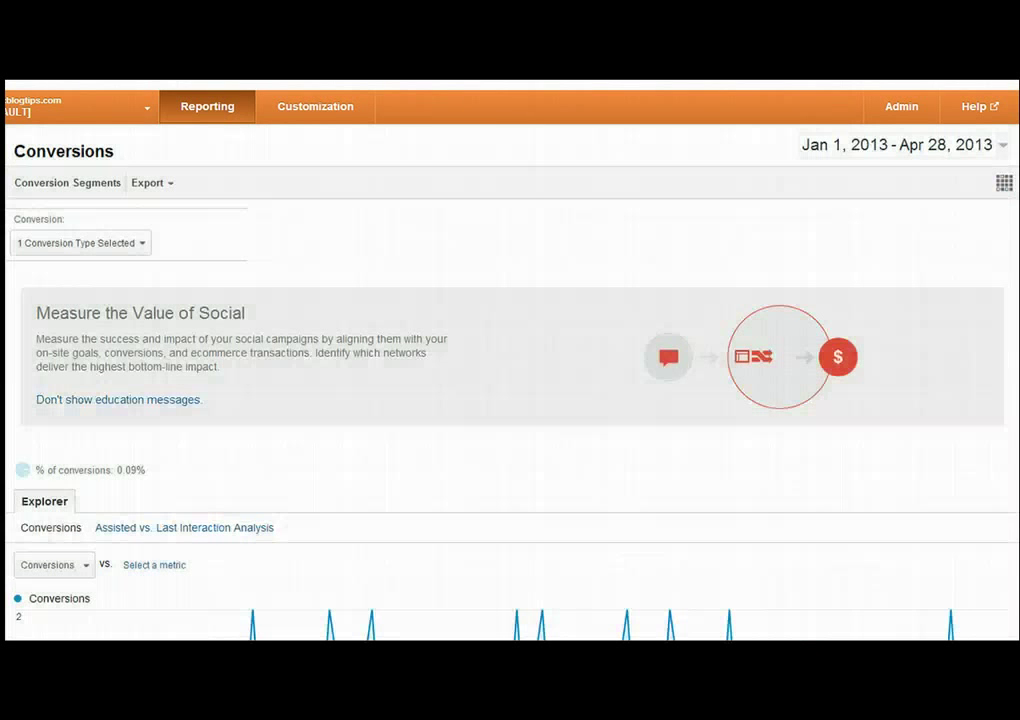
Include all goals in the social report's conversion filter and look over the conversions listed for each social network.
{"action": "scroll", "coordinate": [510, 360], "scroll_direction": "down", "scroll_amount": 1}
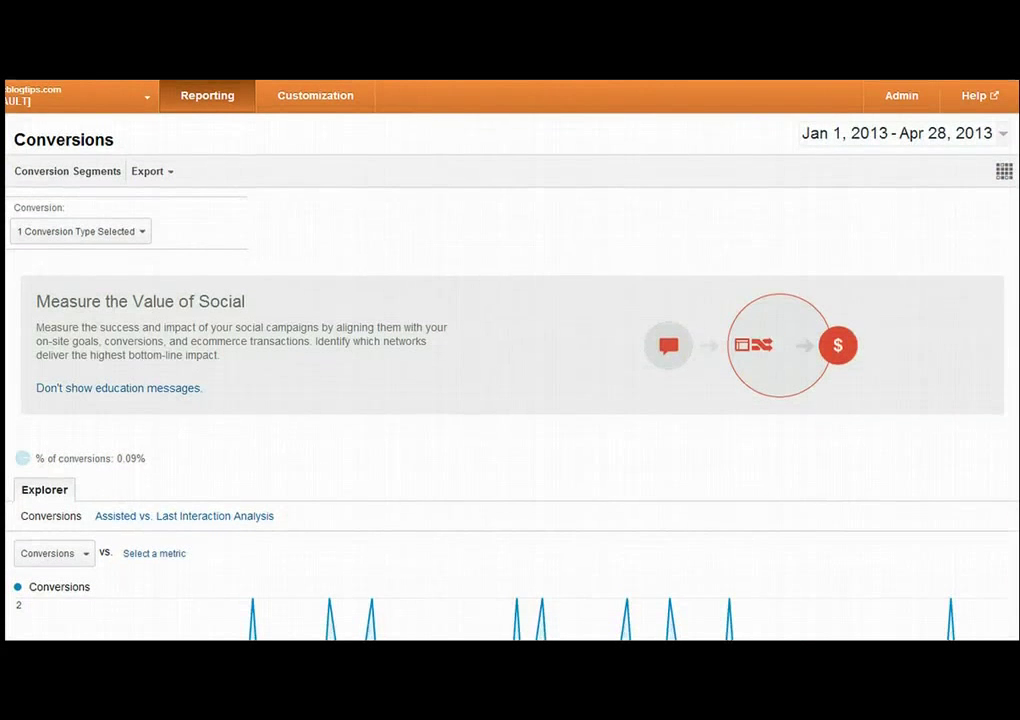
{"action": "left_click", "coordinate": [154, 232]}
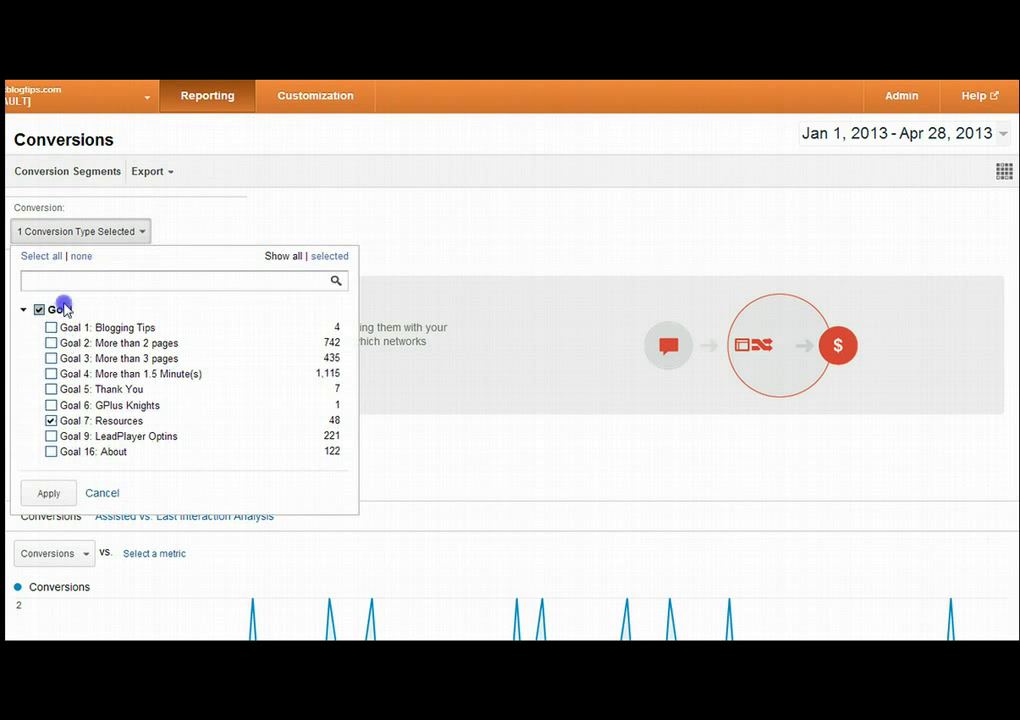
{"action": "left_click", "coordinate": [43, 257]}
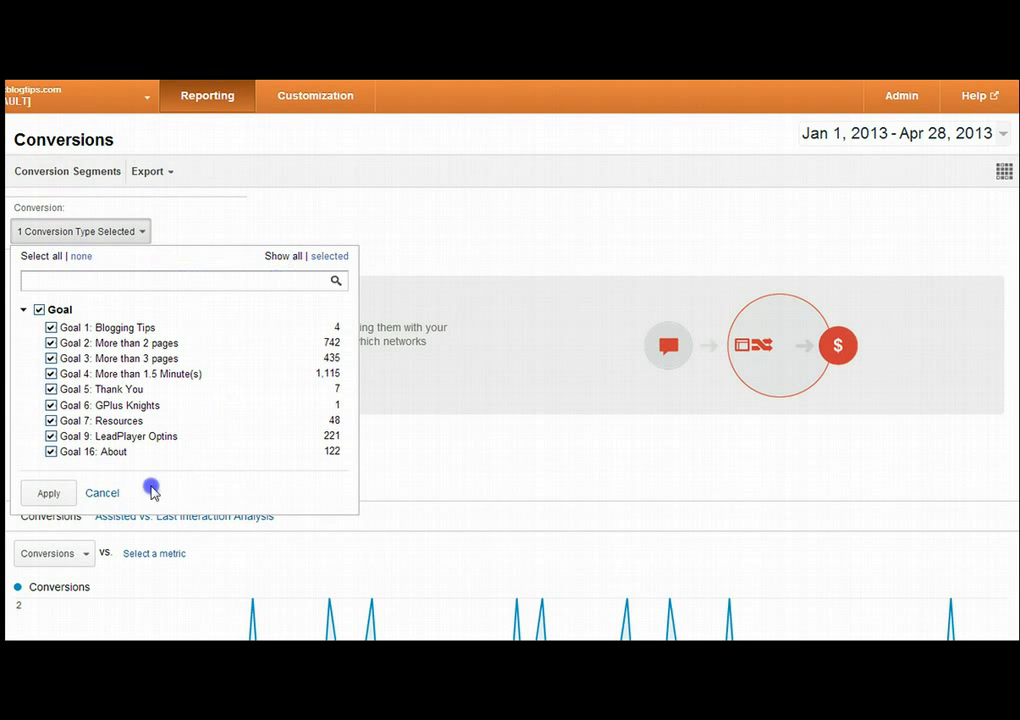
{"action": "left_click", "coordinate": [48, 493]}
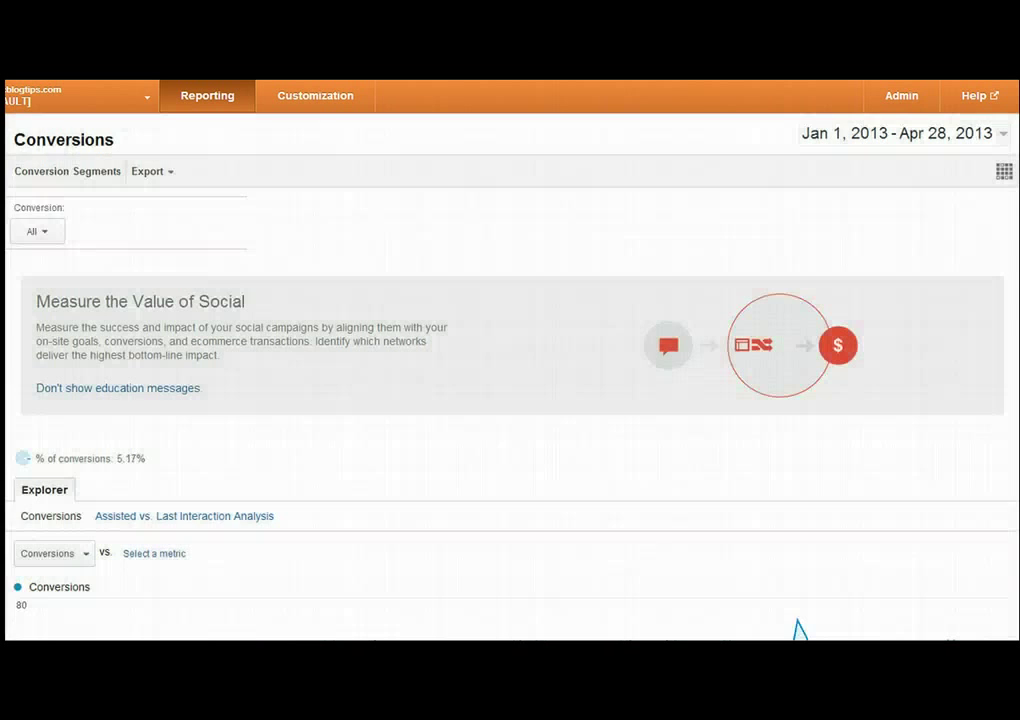
{"action": "scroll", "coordinate": [510, 360], "scroll_direction": "down", "scroll_amount": 5}
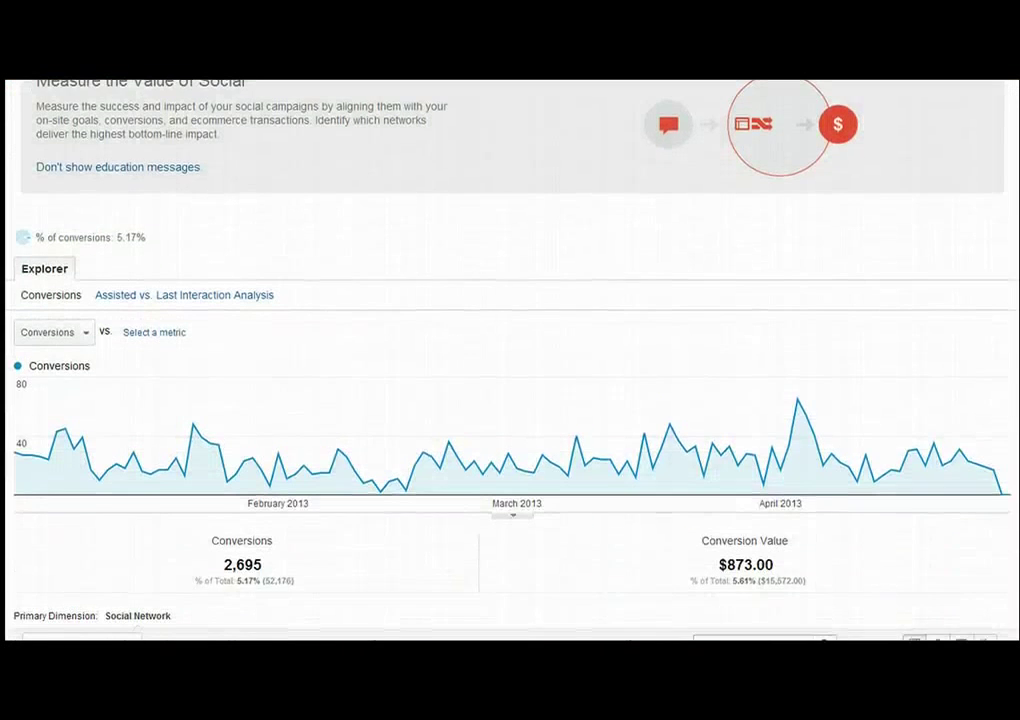
{"action": "scroll", "coordinate": [612, 547], "scroll_direction": "down", "scroll_amount": 6}
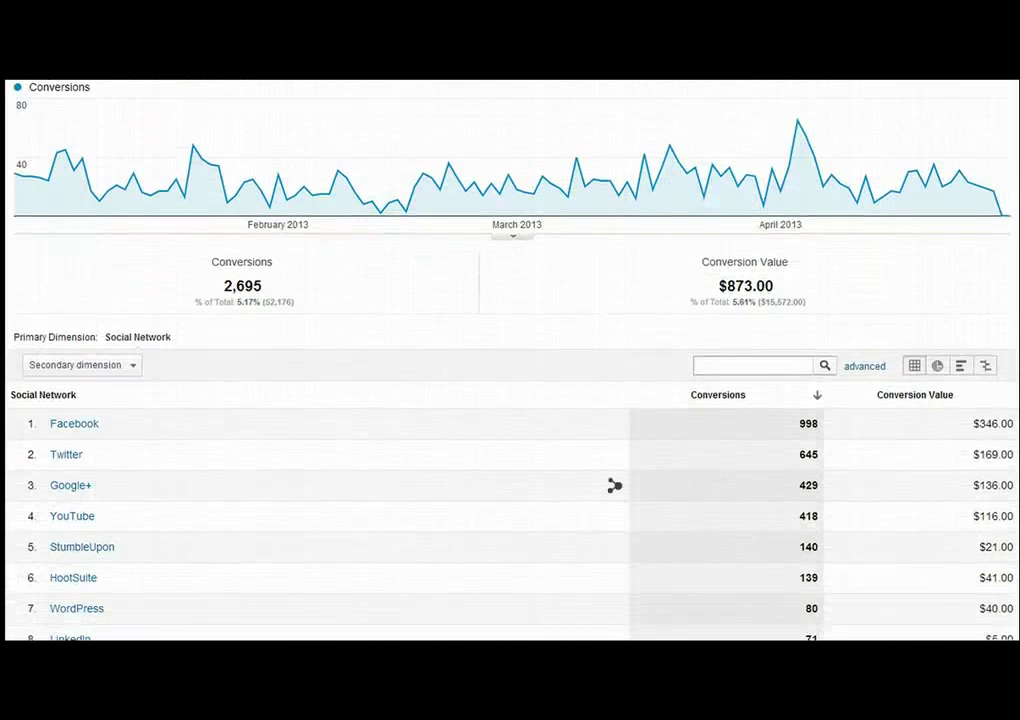
{"action": "scroll", "coordinate": [614, 426], "scroll_direction": "down", "scroll_amount": 2}
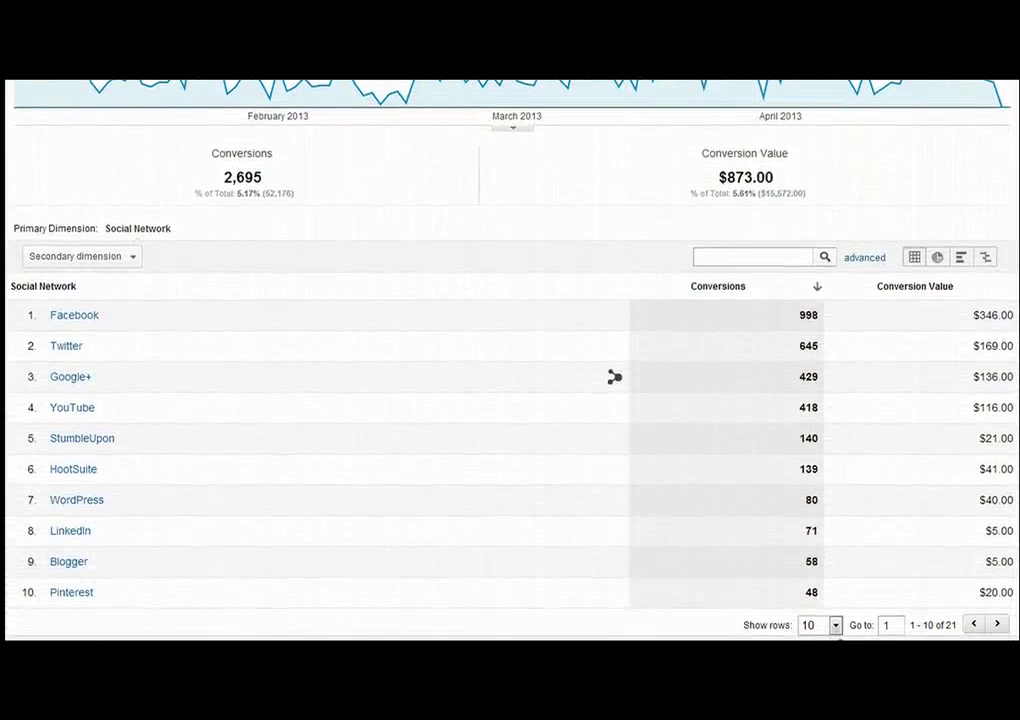
{"action": "scroll", "coordinate": [614, 364], "scroll_direction": "down", "scroll_amount": 1}
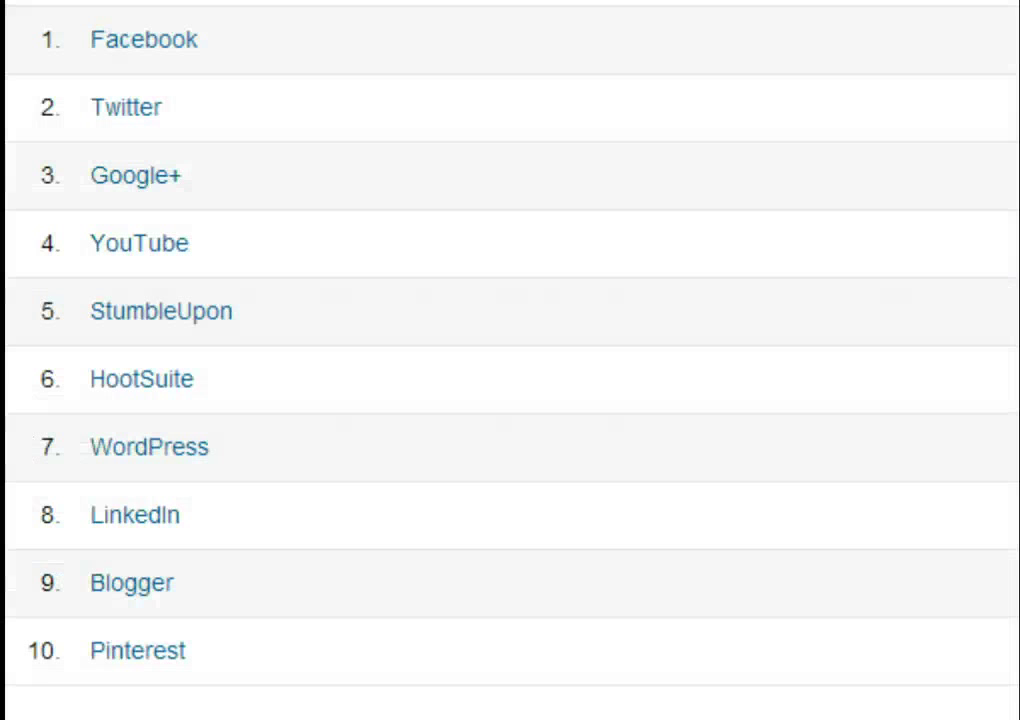
{"action": "mouse_move", "coordinate": [122, 45]}
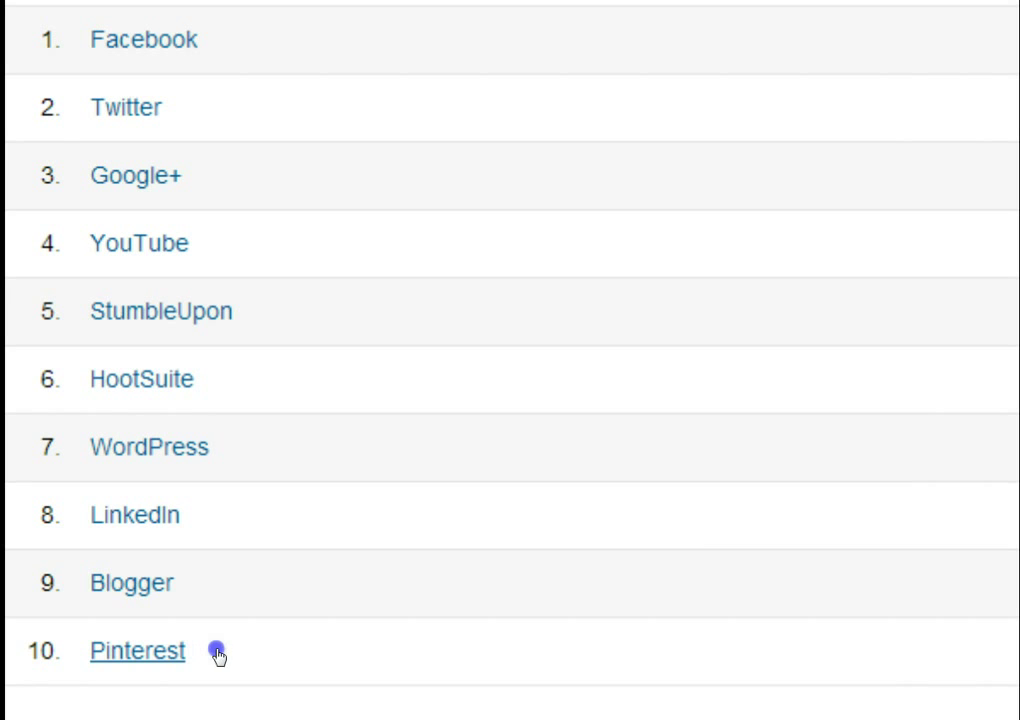
{"action": "mouse_move", "coordinate": [139, 583]}
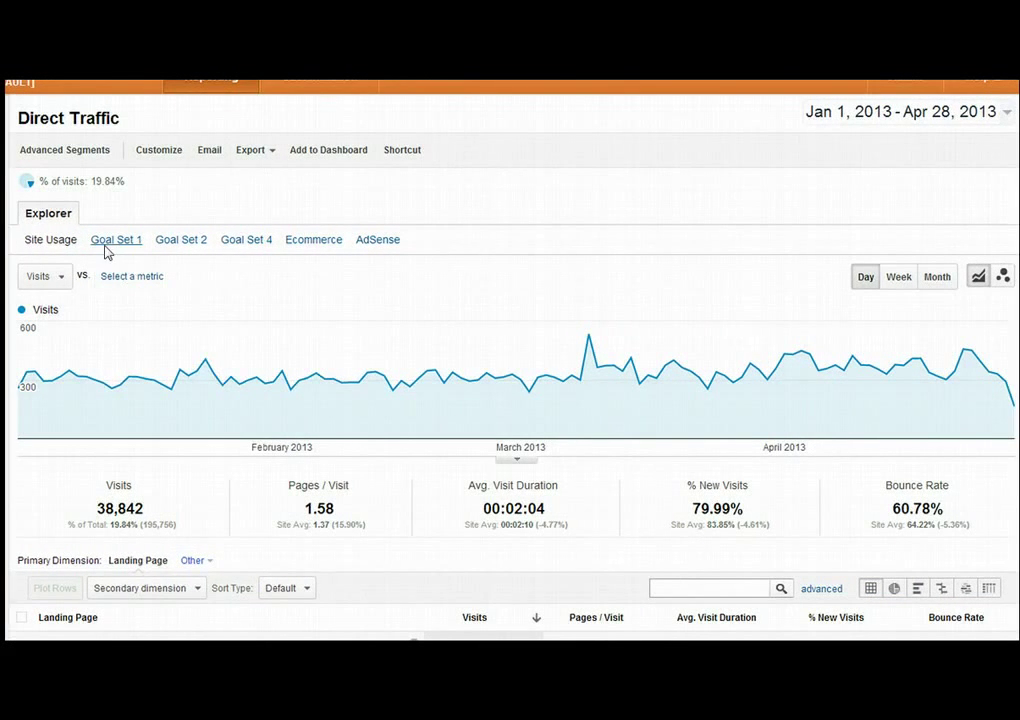
Show the Goal Set 1 metrics in the Direct Traffic report and sort the landing pages by the Goal 4 conversion rate.
{"action": "left_click", "coordinate": [112, 242]}
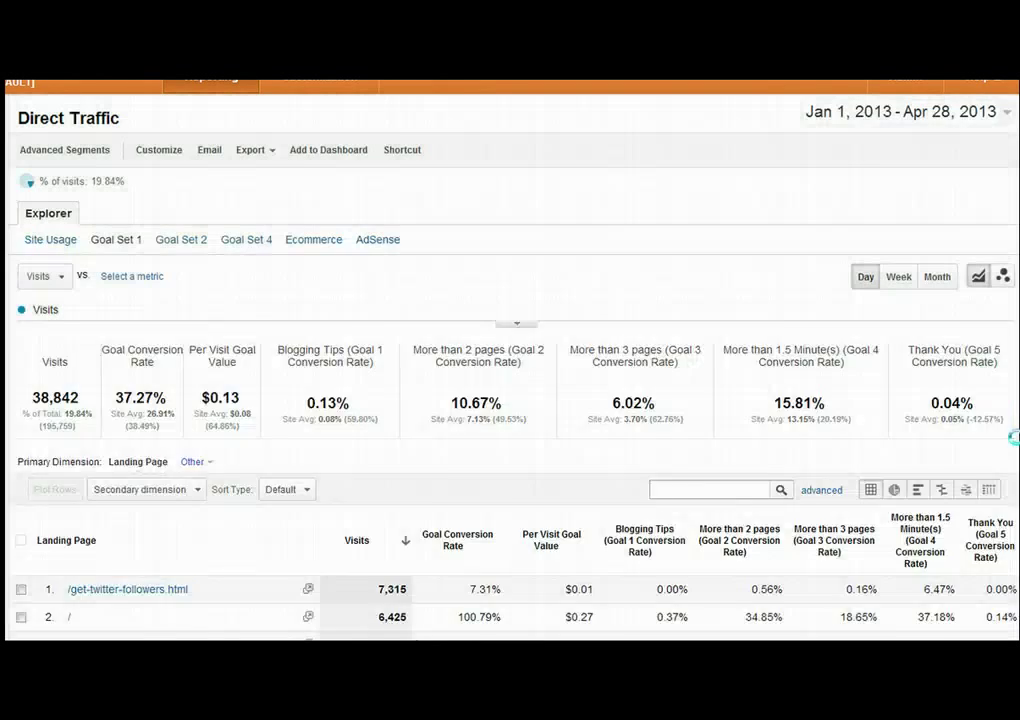
{"action": "scroll", "coordinate": [510, 360], "scroll_direction": "down", "scroll_amount": 2}
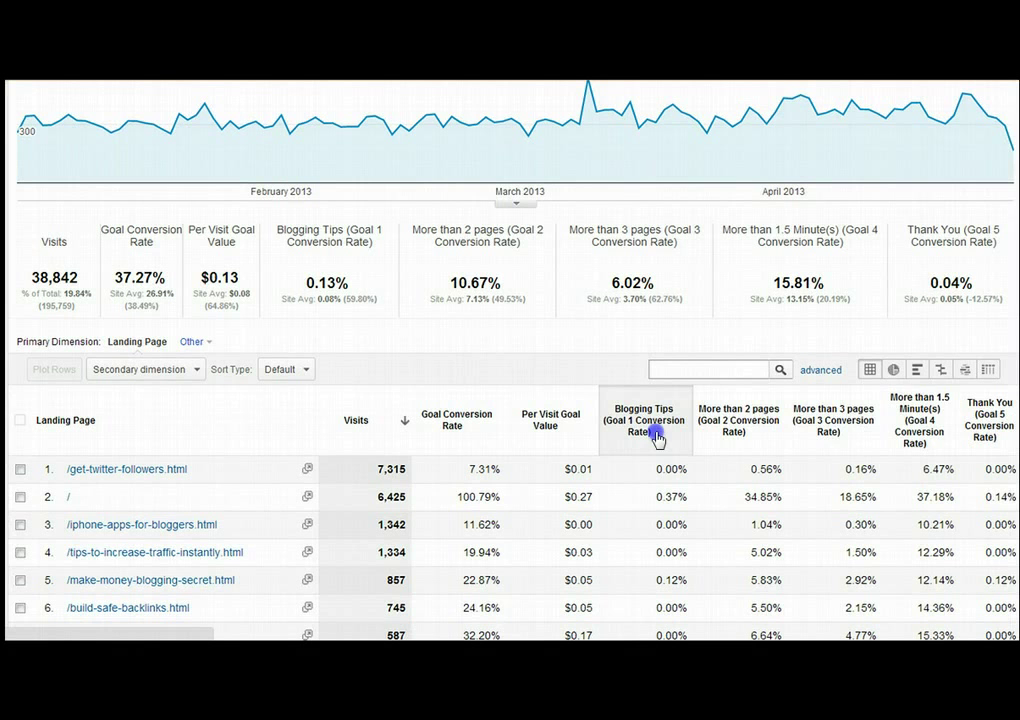
{"action": "left_click", "coordinate": [918, 440]}
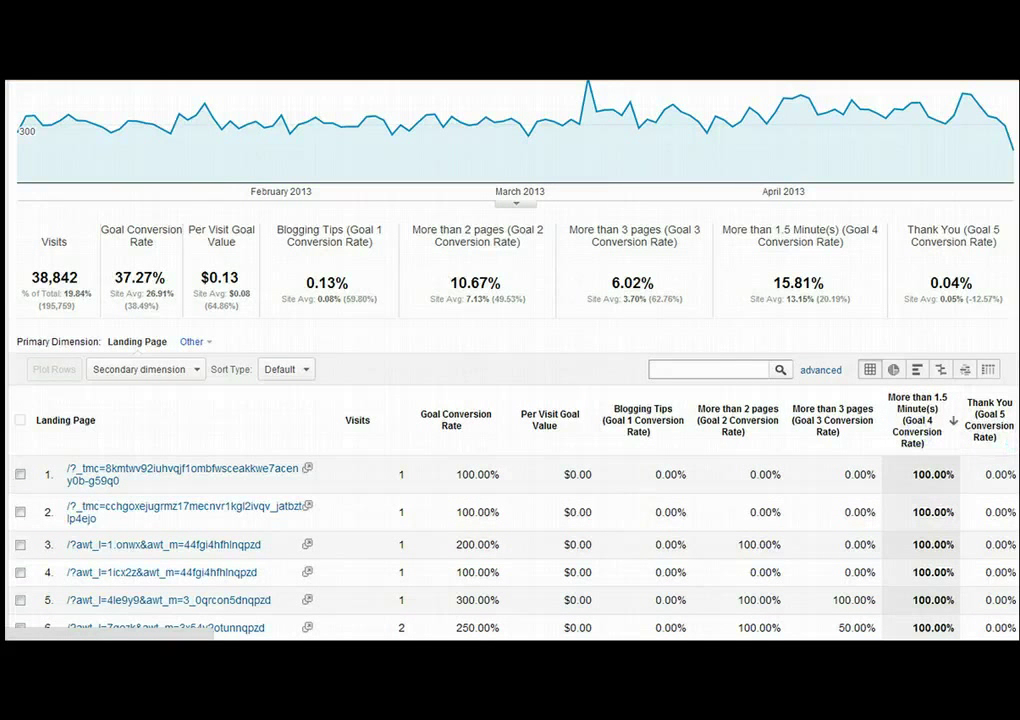
Expand the landing page table to 250 rows and look through the listed pages.
{"action": "scroll", "coordinate": [1000, 500], "scroll_direction": "down", "scroll_amount": 2}
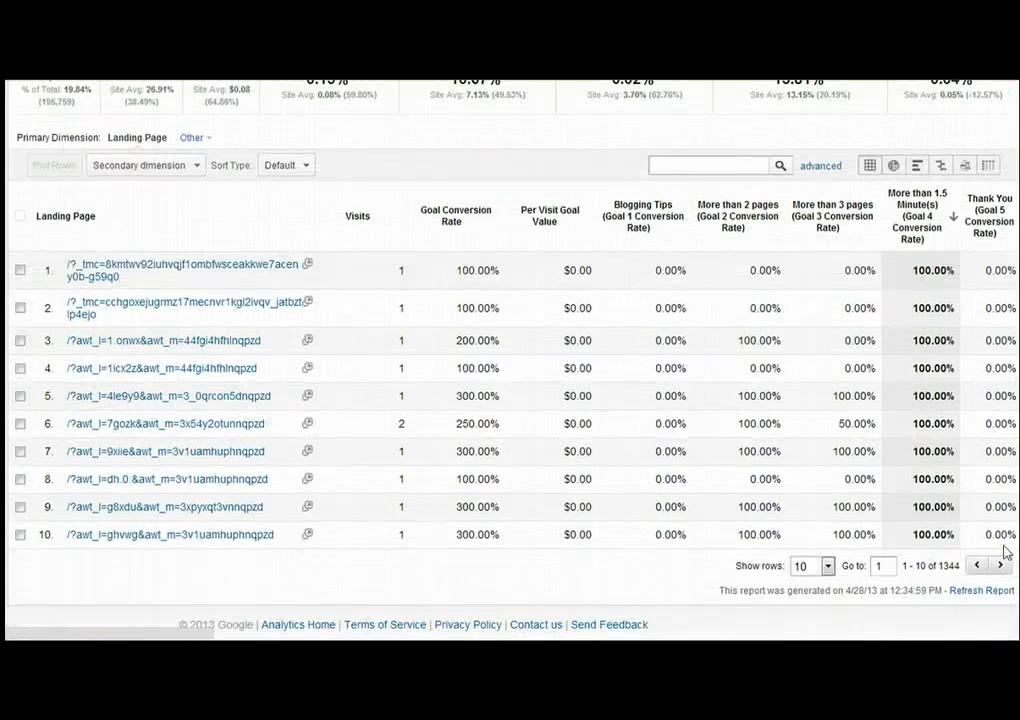
{"action": "left_click", "coordinate": [827, 567]}
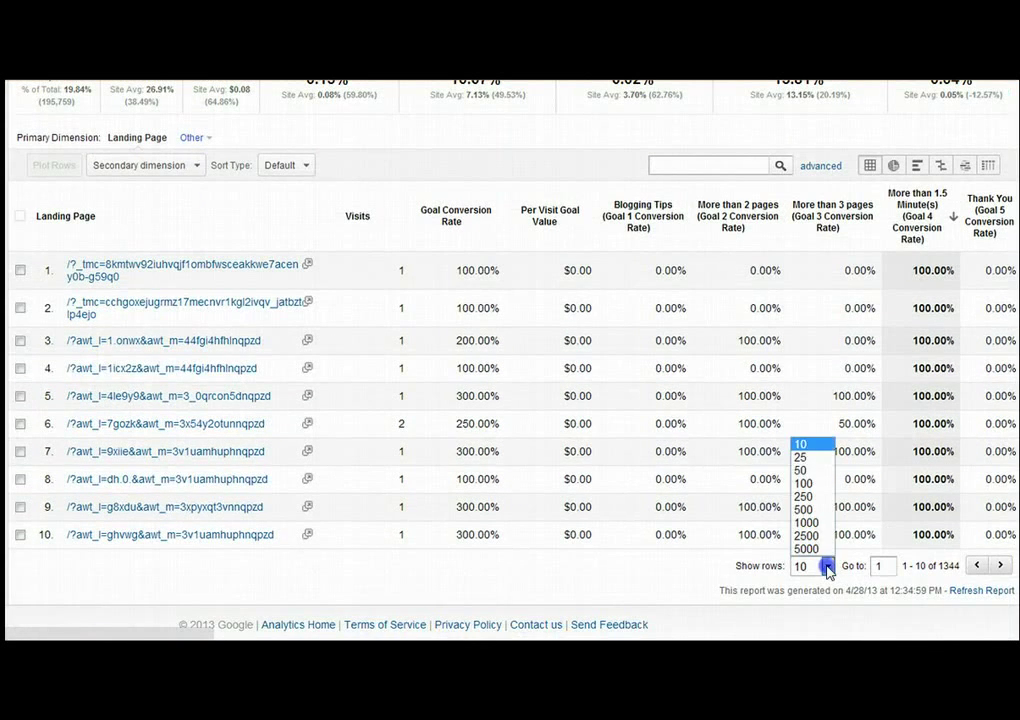
{"action": "left_click", "coordinate": [805, 497]}
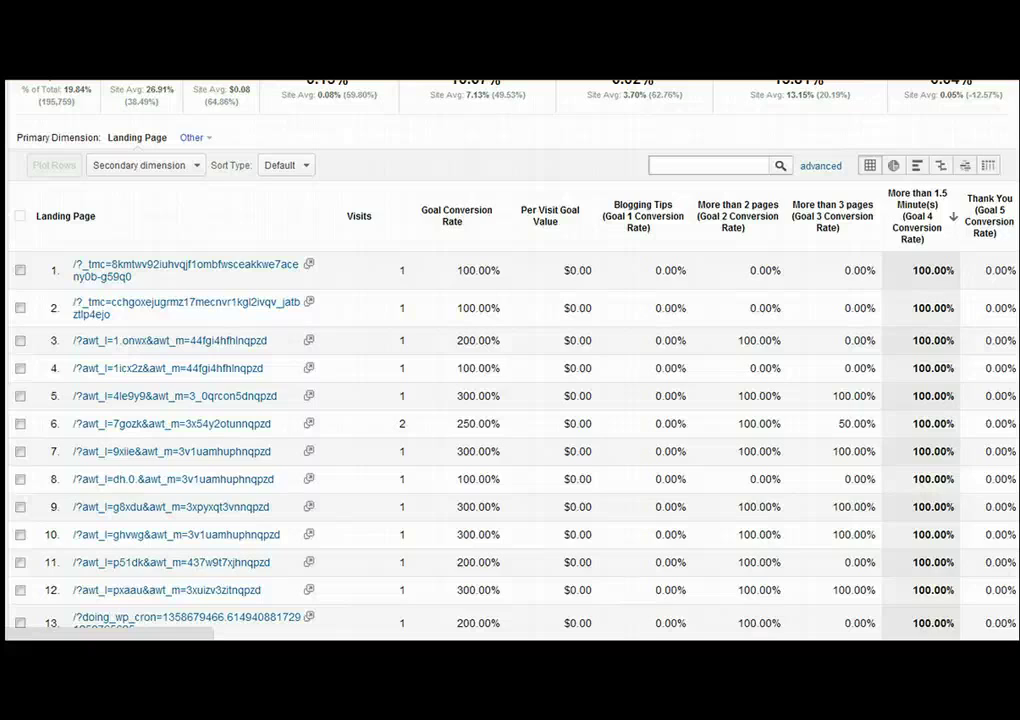
{"action": "scroll", "coordinate": [510, 360], "scroll_direction": "down", "scroll_amount": 12}
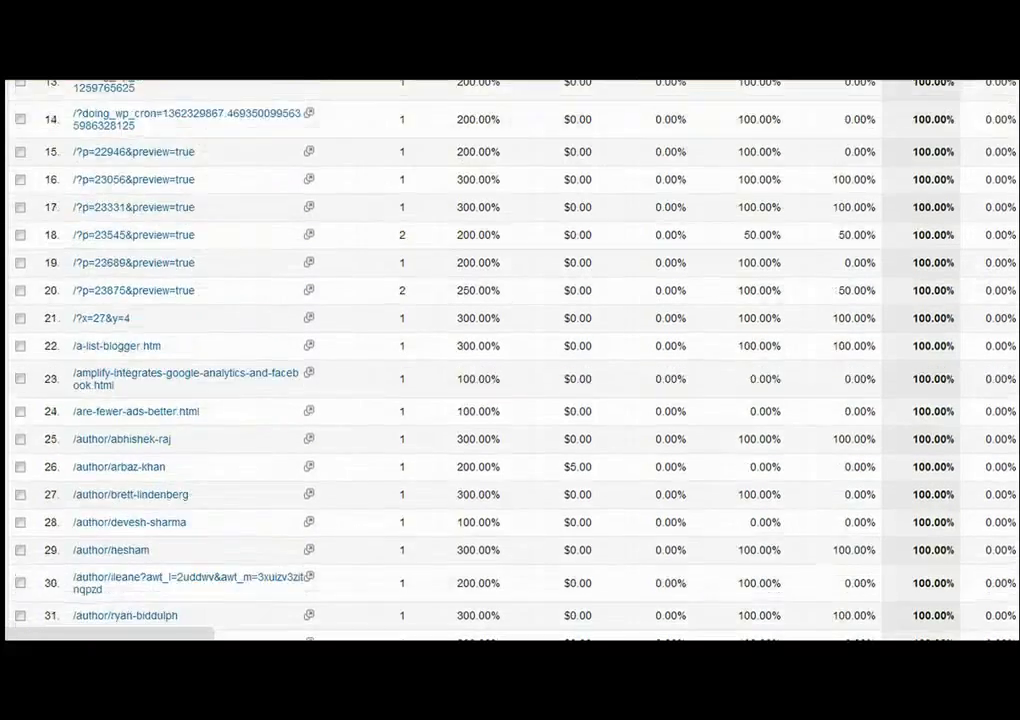
{"action": "scroll", "coordinate": [510, 360], "scroll_direction": "up", "scroll_amount": 15}
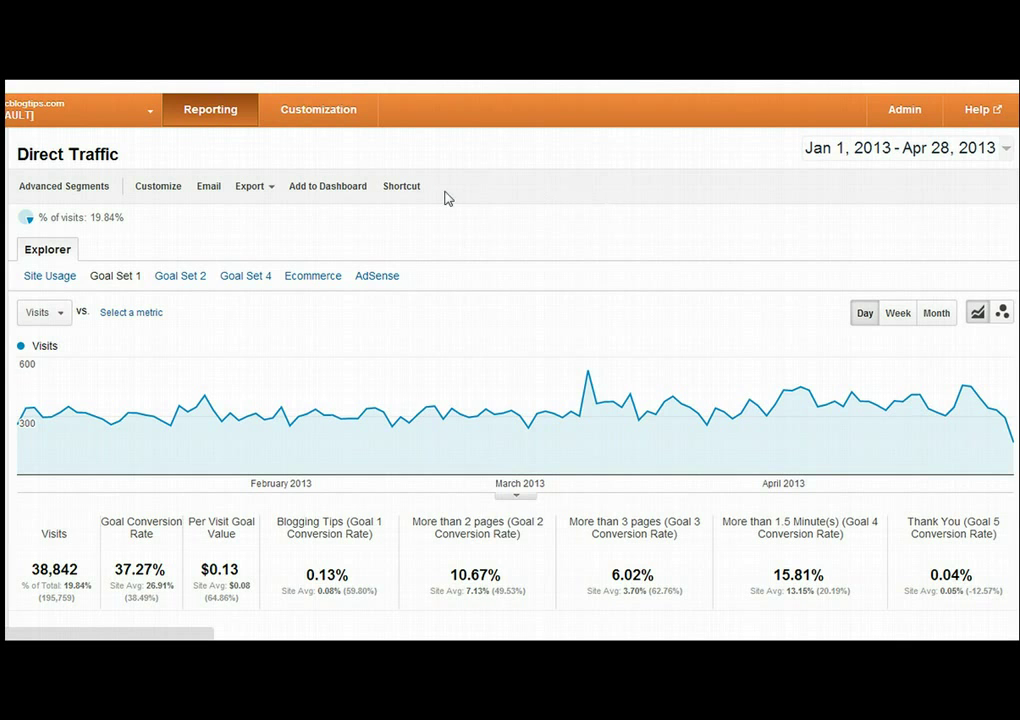
Save the current report configuration as a shortcut named "Direct Traffic 1.5 Minutes" and expand the list of saved shortcuts.
{"action": "left_click", "coordinate": [403, 192]}
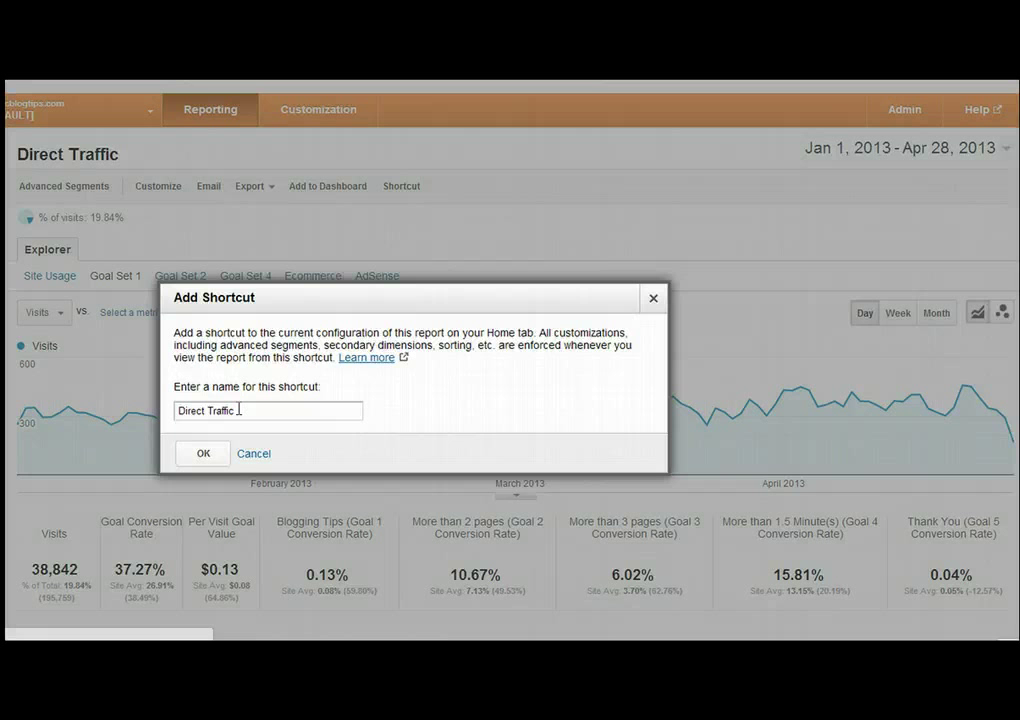
{"action": "left_click", "coordinate": [323, 407]}
{"action": "type", "text": "1.5"}
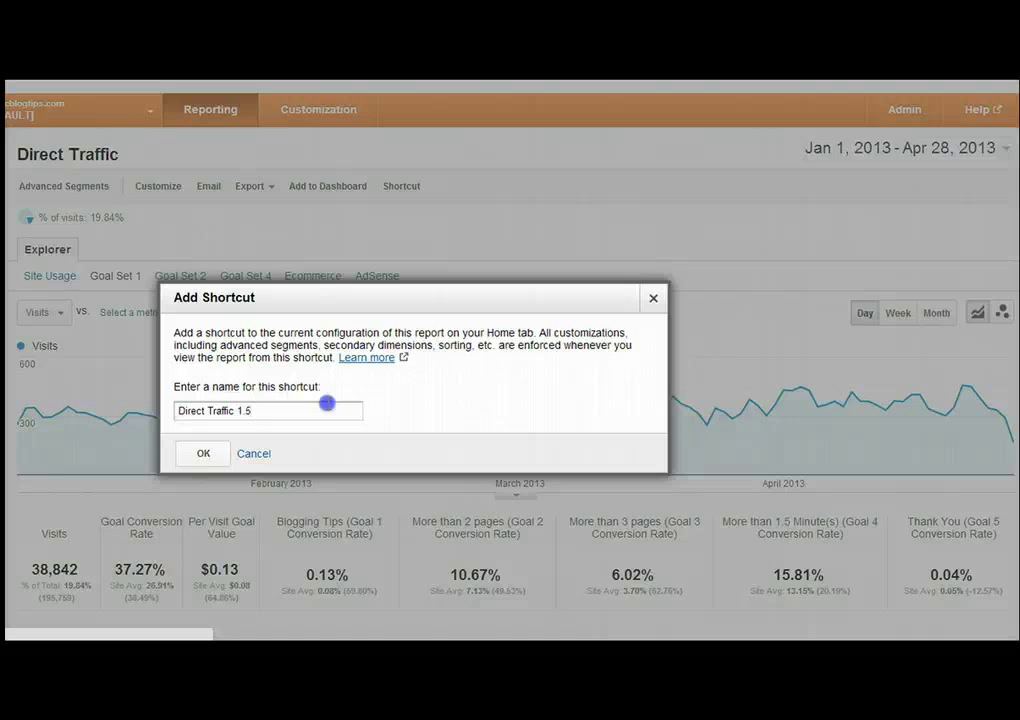
{"action": "type", "text": " Minutes"}
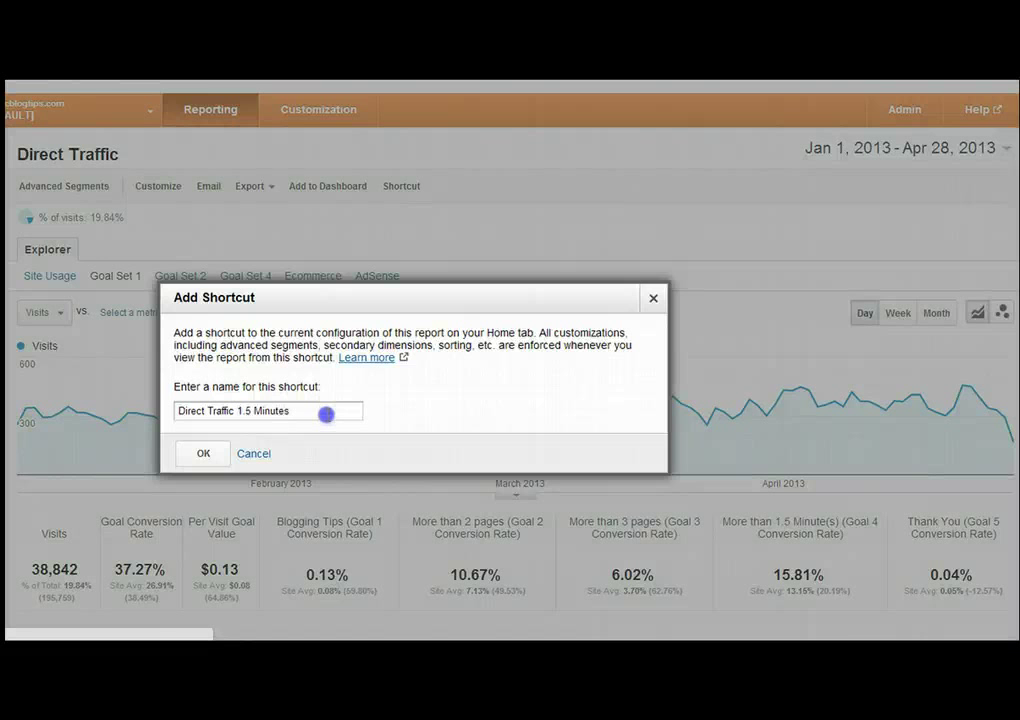
{"action": "left_click", "coordinate": [205, 454]}
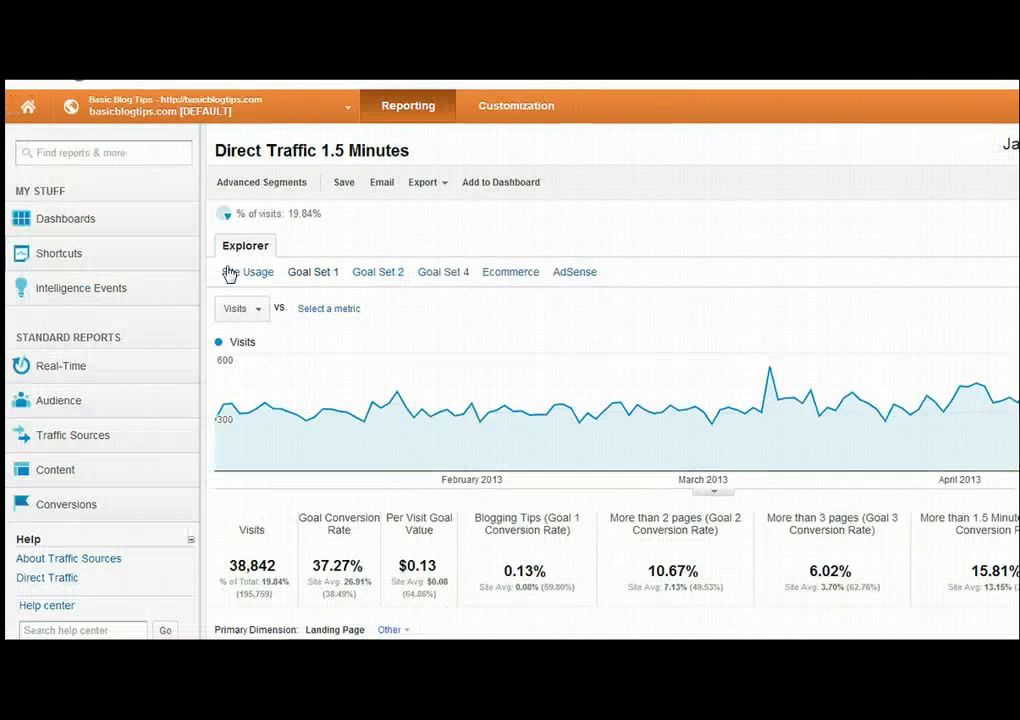
{"action": "left_click", "coordinate": [72, 254]}
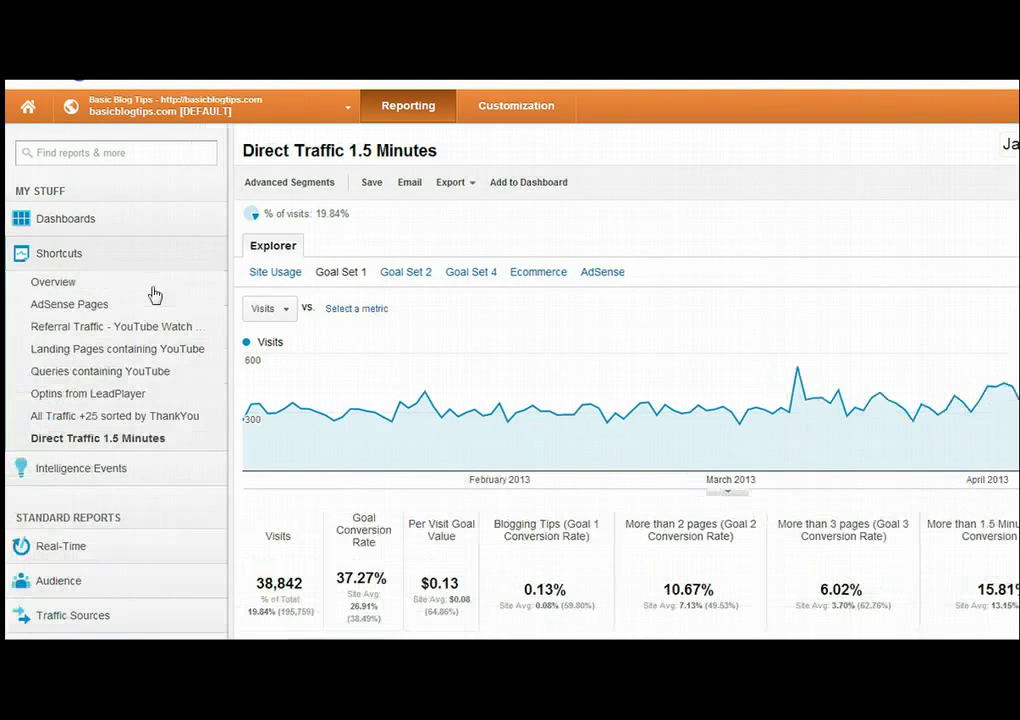